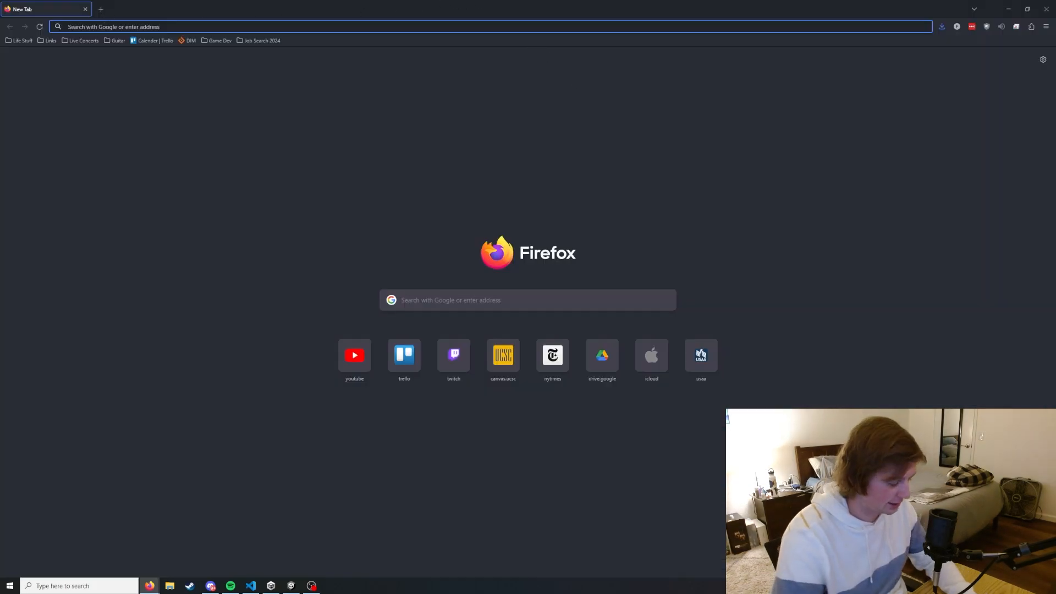
- Search Google for "ballistic overkill map" and show the image results
type("ballistic overkill")
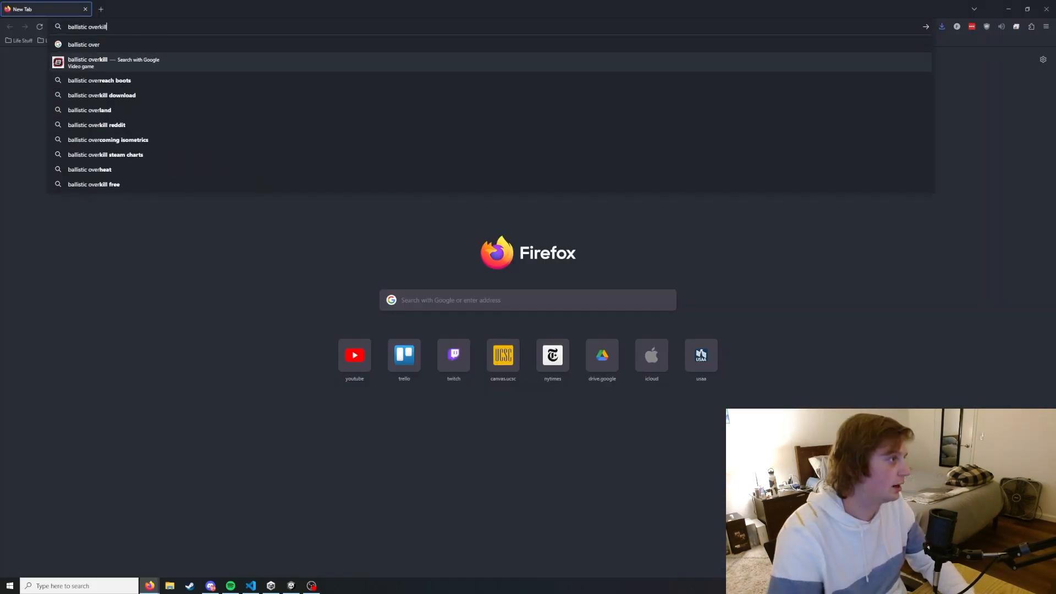
key("Return")
left_click(182, 67)
type("map")
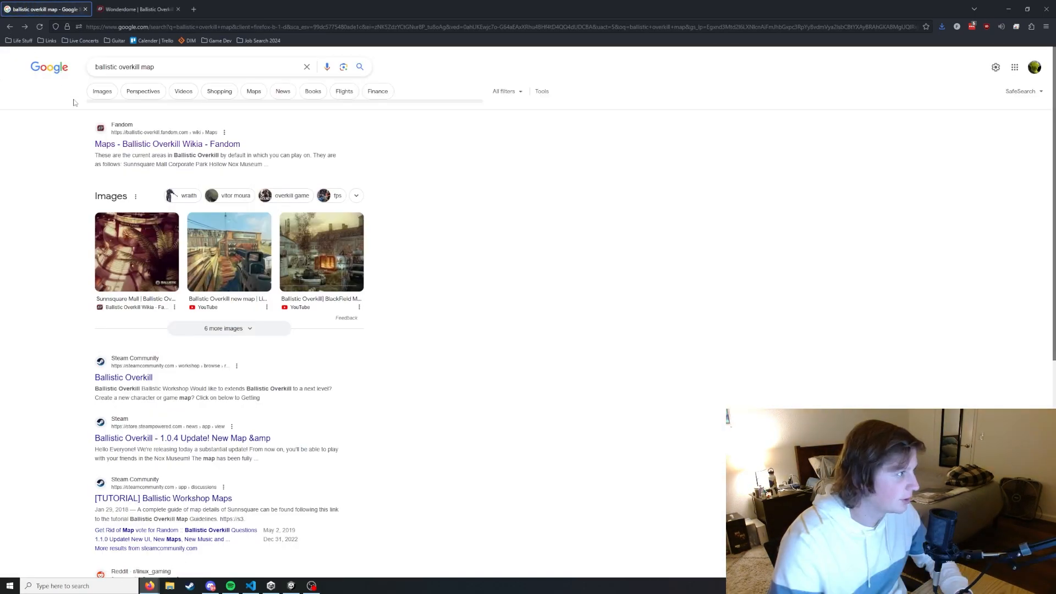
left_click(103, 92)
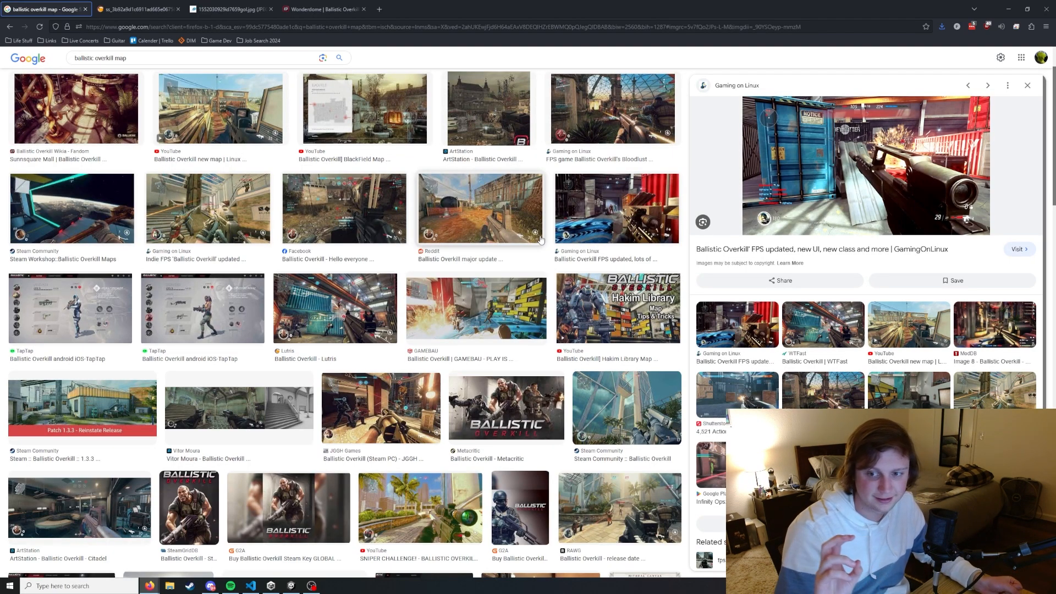
- Open the Ballistic Overkill shipping-container warehouse screenshots at full size and examine their layout as map references
left_click(138, 9)
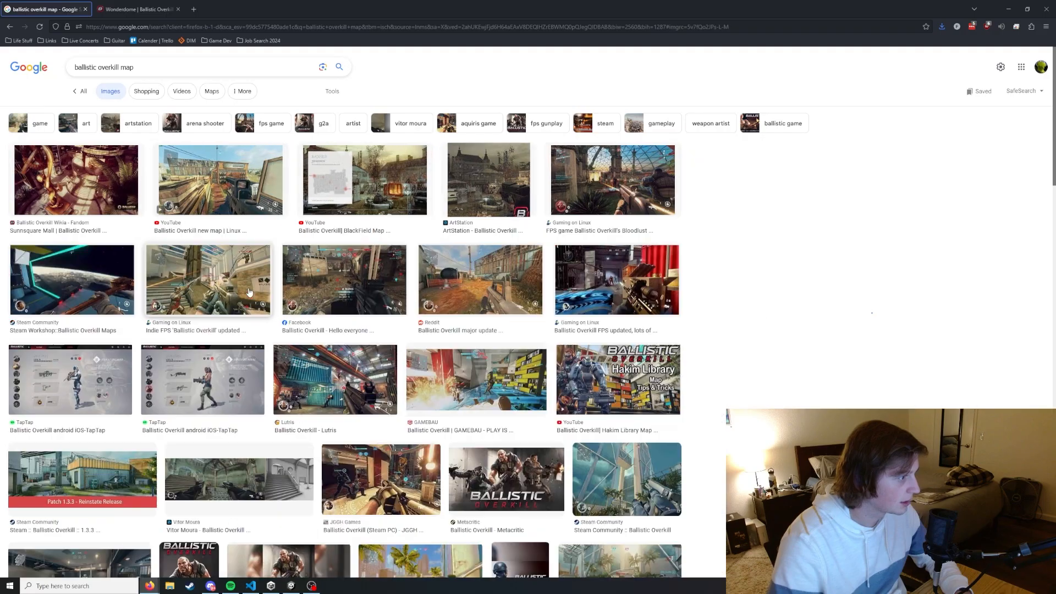
left_click(618, 278)
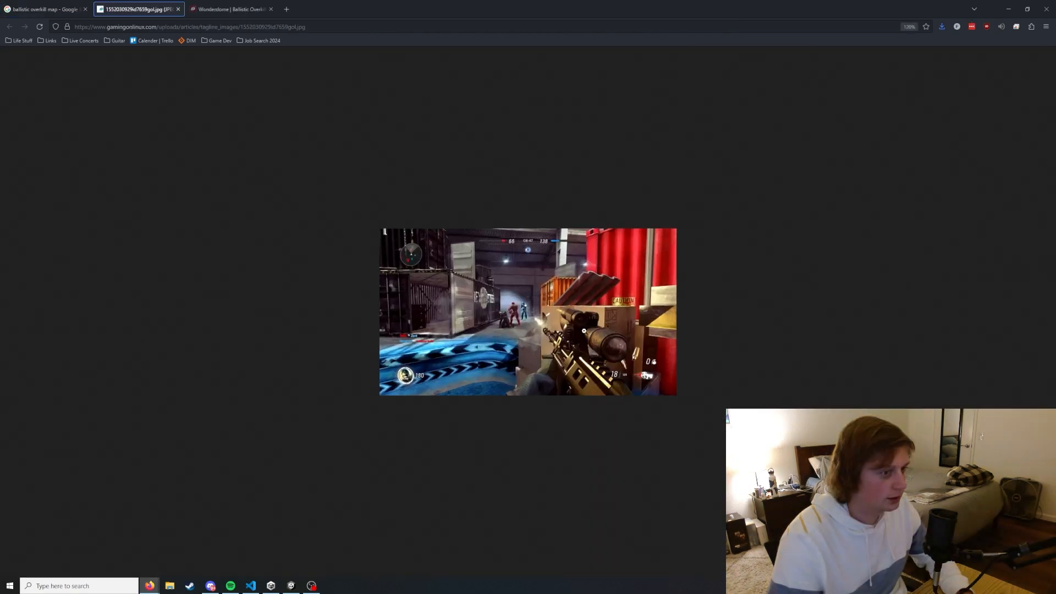
scroll(584, 331, "up", 3, "ctrl")
scroll(583, 330, "up", 1, "ctrl")
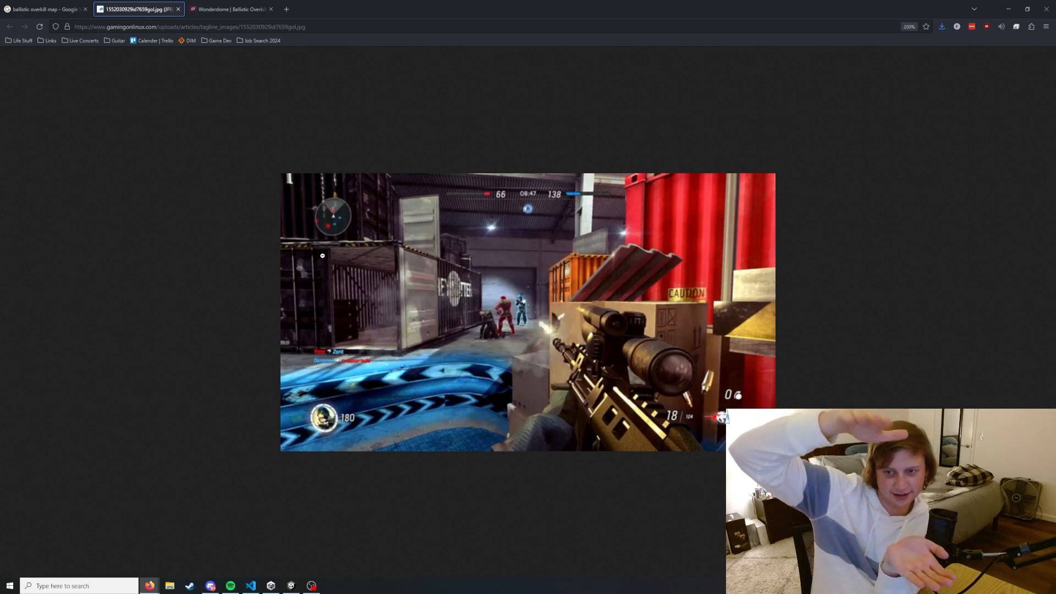
left_click(44, 9)
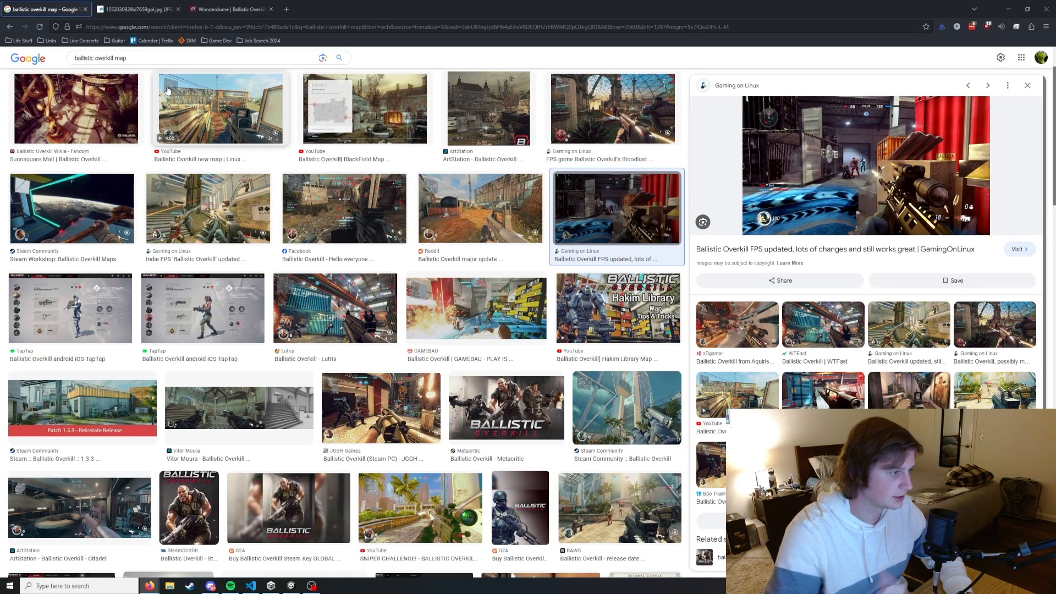
left_click(358, 299)
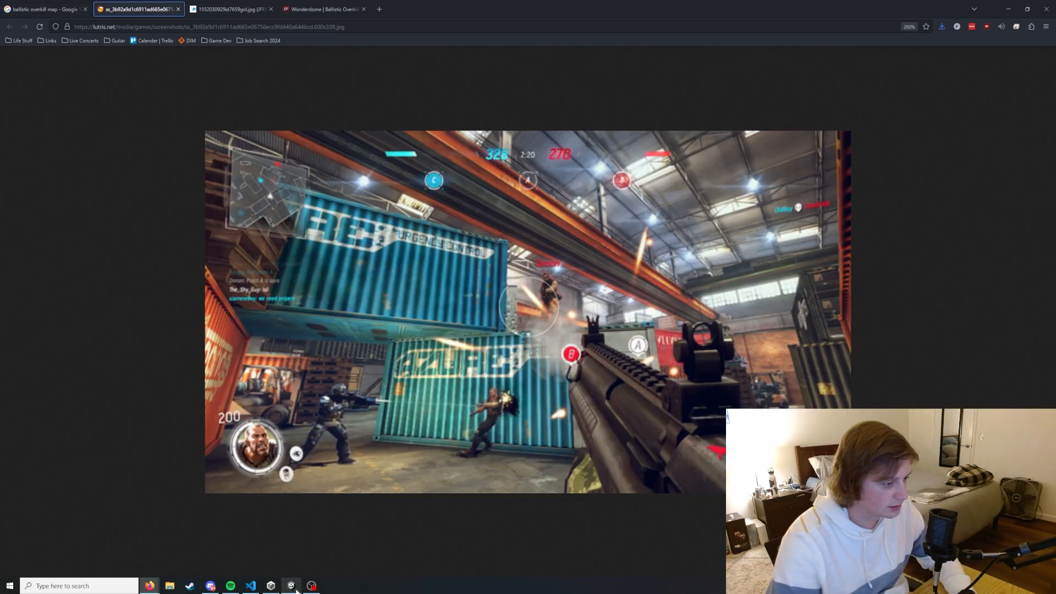
- Switch to Unity and open the Gravity Labs scene additively alongside the Bootstrap scene
left_click(295, 587)
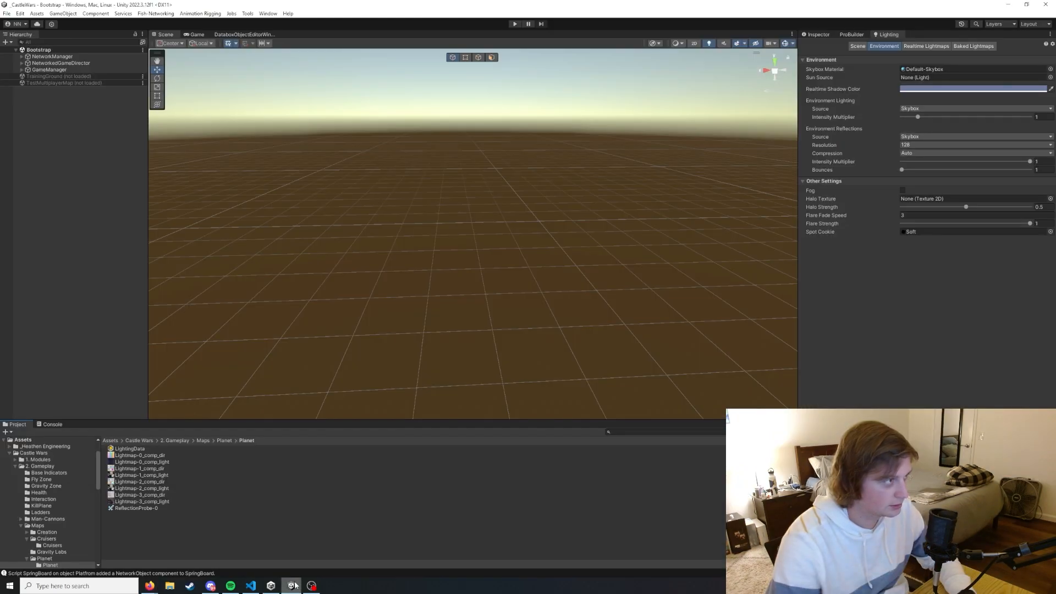
left_click(52, 552)
right_click(131, 449)
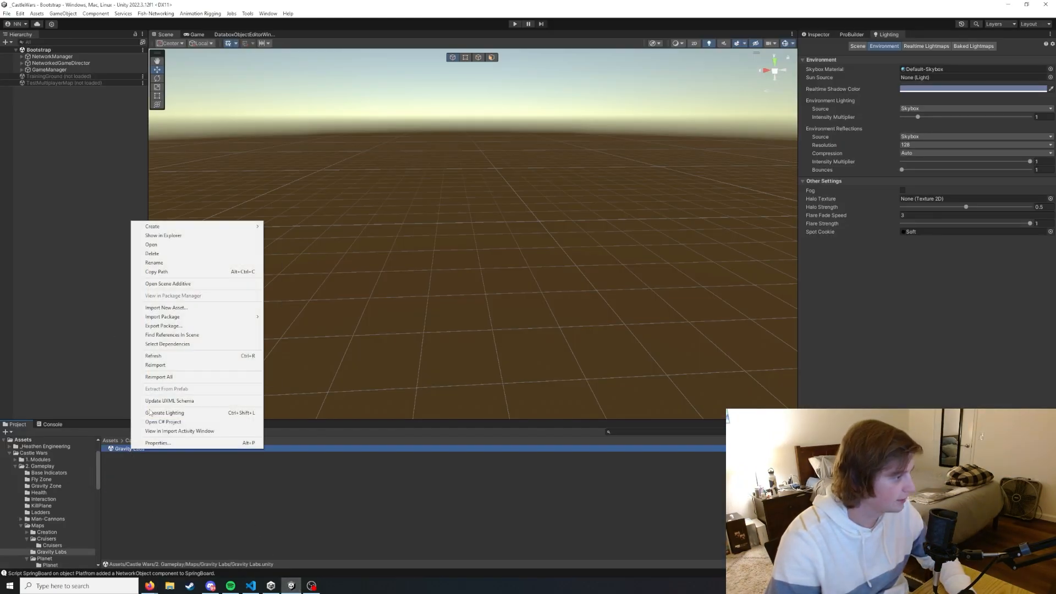
left_click(165, 284)
right_click_drag(410, 208, 435, 226)
- Rename the Main Camera in the Gravity Labs scene to "Death Camera"
left_click(47, 97)
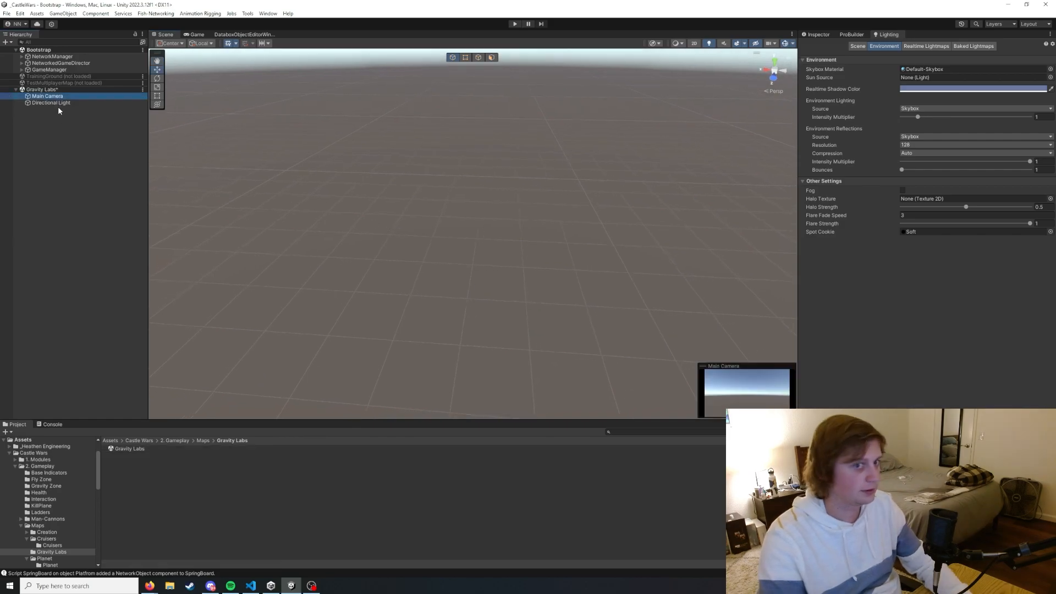
left_click(819, 34)
key("F2")
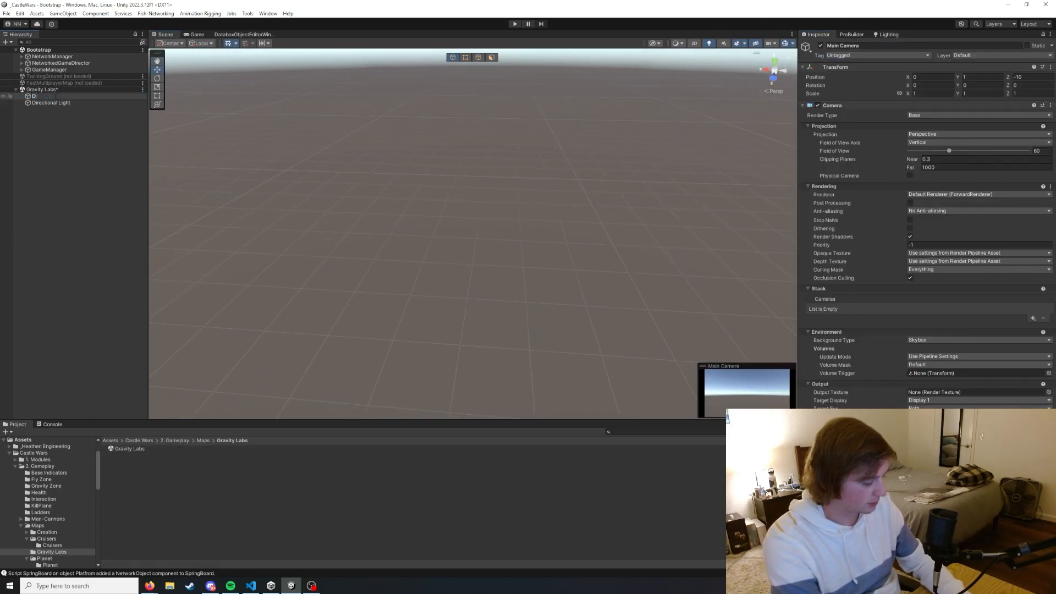
type("Death Camera")
- Create an empty object named "Map Information" and place it in the Gravity Labs scene
right_click(41, 153)
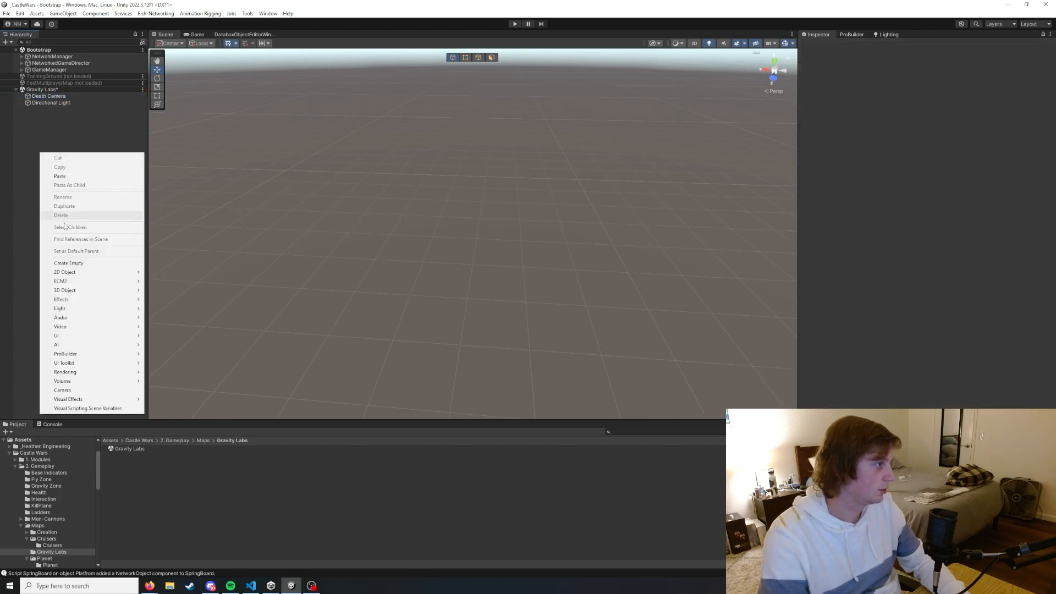
left_click(93, 266)
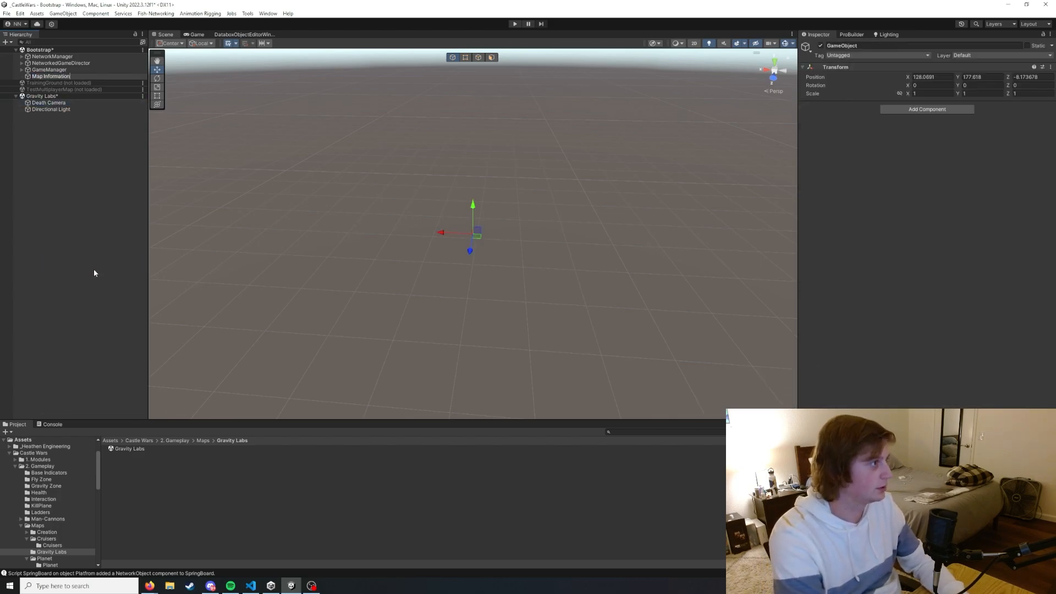
key("Return")
- Add the Map Information script to the Map Information object and assign Death Camera as its Death Camera
left_click(952, 110)
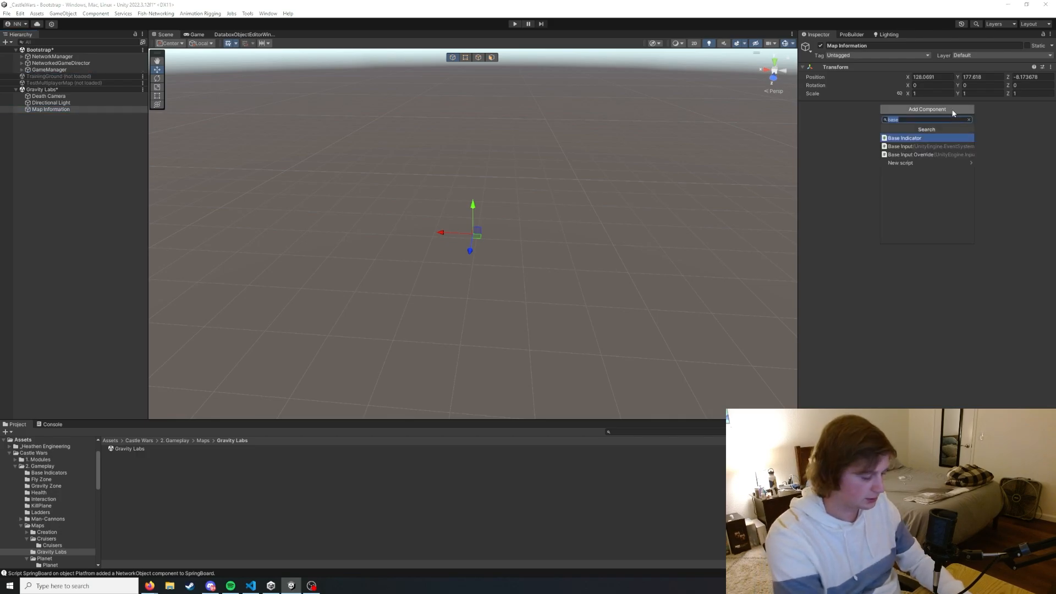
type("map in")
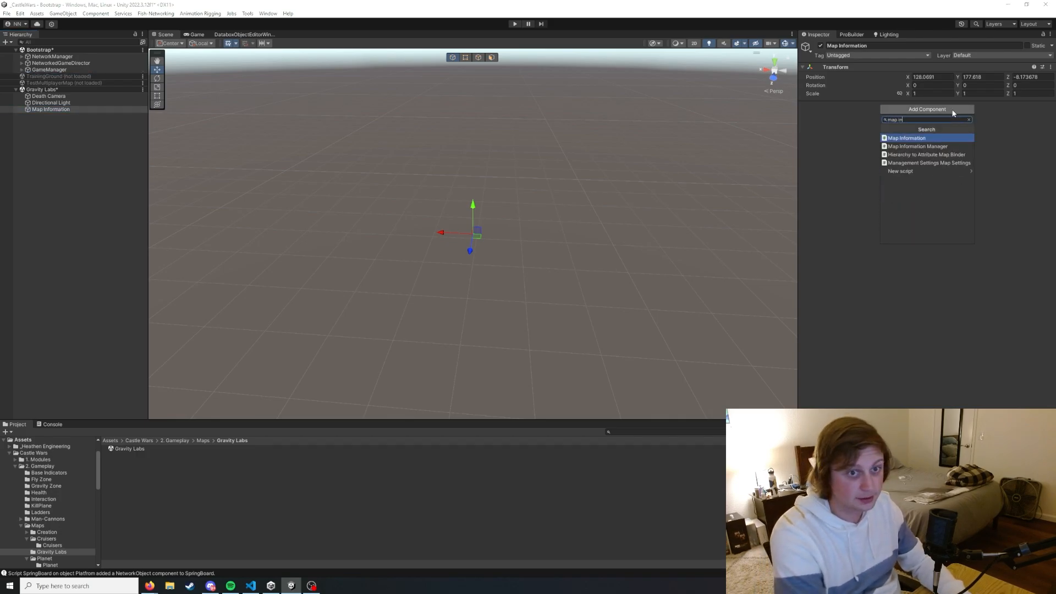
key("Return")
left_click_drag(53, 99, 948, 152)
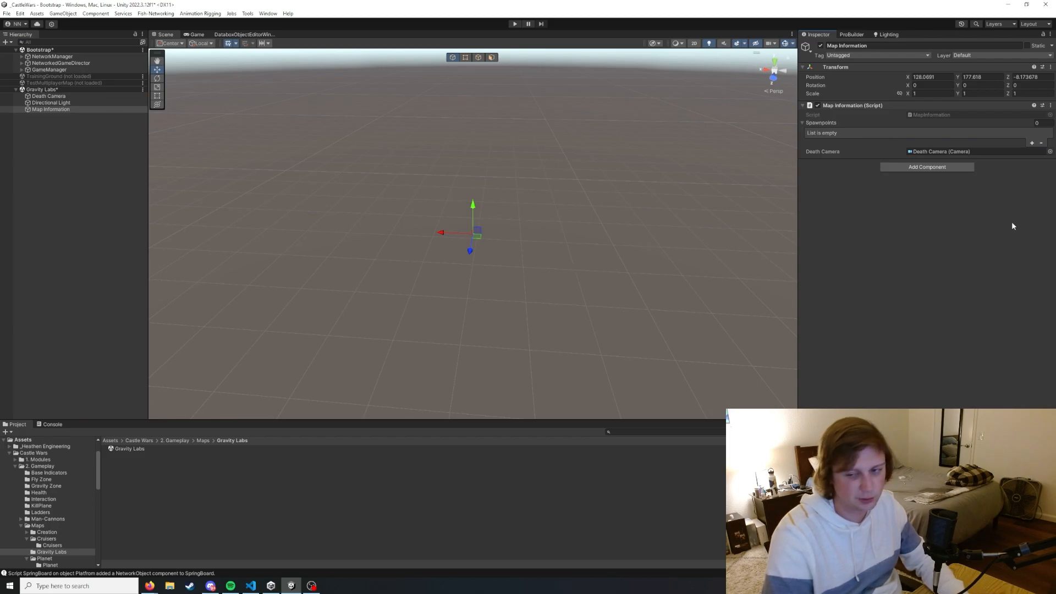
- Create a new ProBuilder cube in the scene and enlarge its shape dimensions
right_click_drag(762, 281, 605, 269)
key("d")
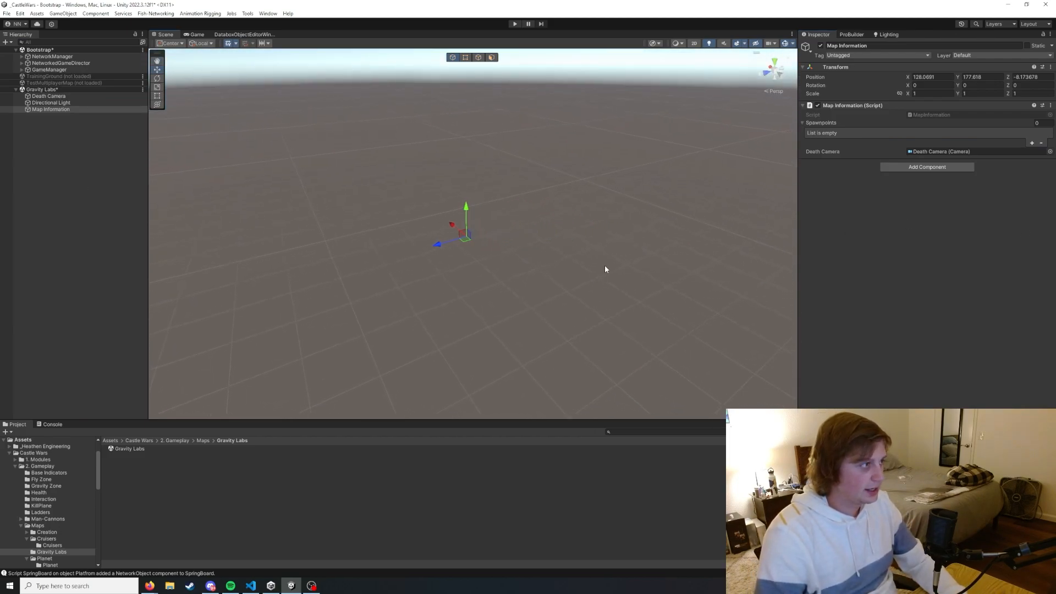
left_click(59, 178)
key("ctrl+shift+k")
left_click(1001, 204)
type("2050")
- Extend the cube's side faces to form a flat floor slab of about 77 × 1 × 52.5
left_click(491, 57)
left_click(391, 290)
right_click_drag(391, 290, 439, 239)
left_click_drag(660, 232, 741, 266)
right_click_drag(741, 267, 764, 248)
left_click_drag(520, 220, 539, 218)
right_click_drag(539, 219, 632, 247)
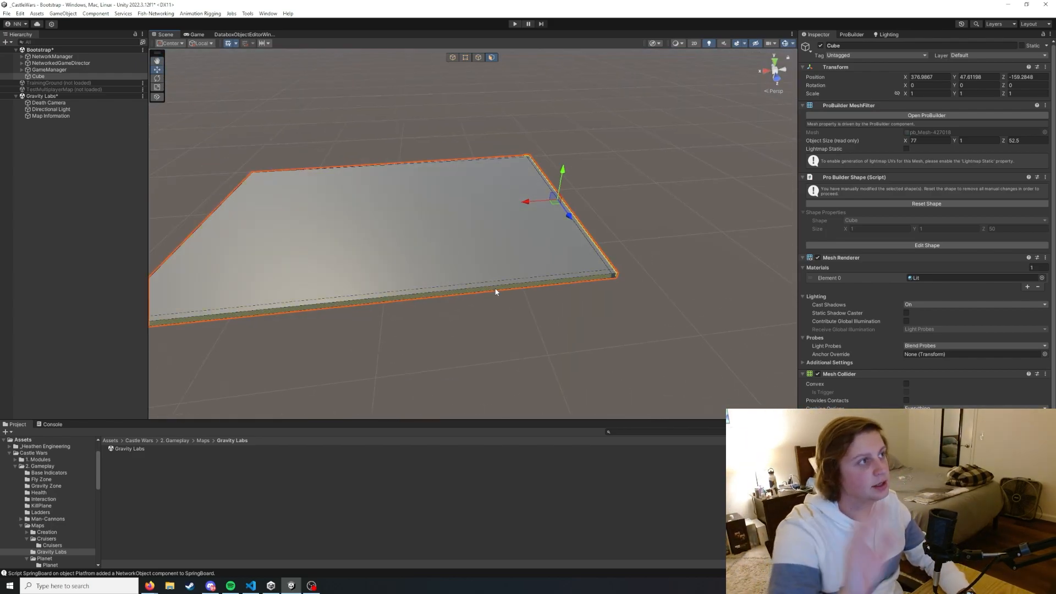
- Shorten the floor slab's Z size to 52 and select its narrow side faces
left_click(601, 236)
left_click(525, 200)
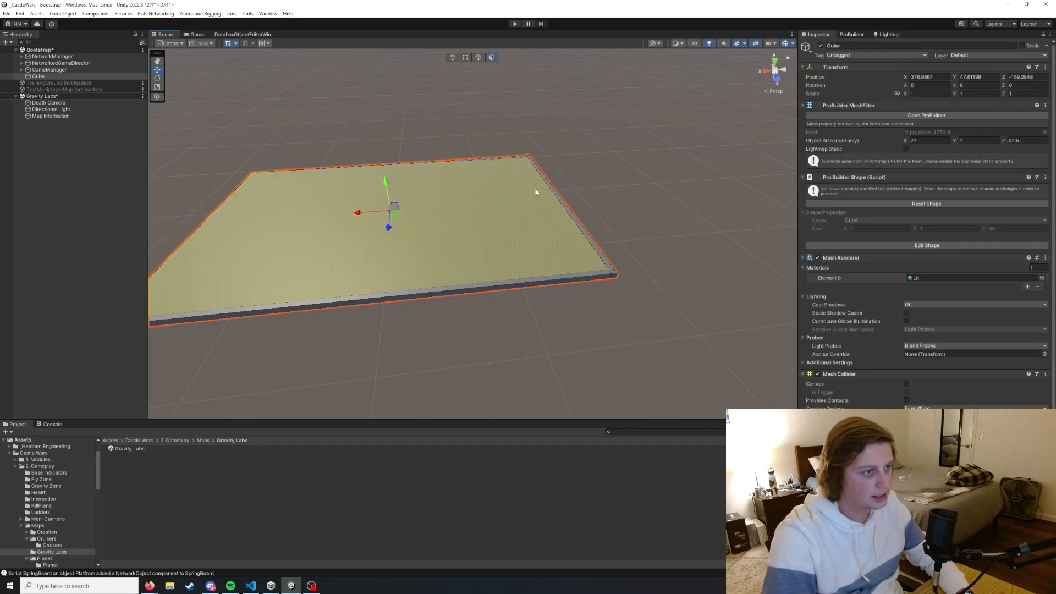
right_click_drag(509, 208, 522, 291)
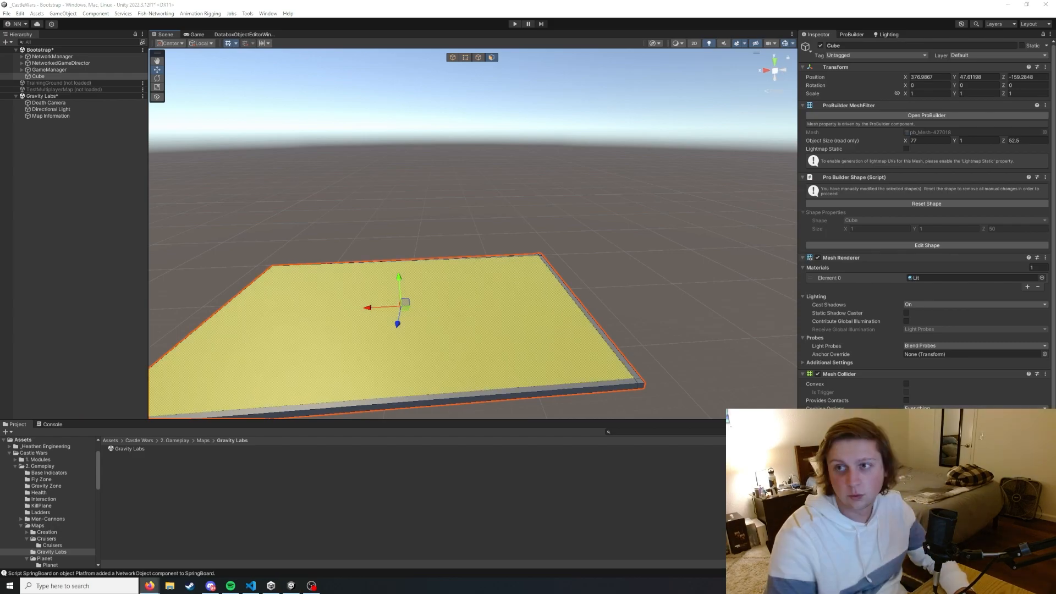
right_click_drag(538, 259, 514, 278)
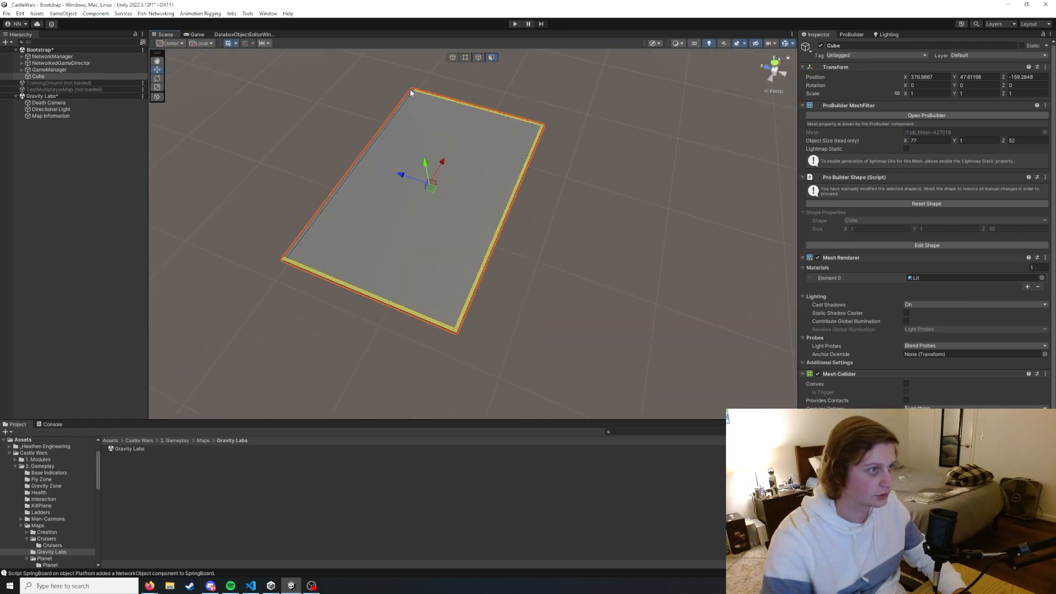
left_click(408, 94)
left_click(408, 95)
left_click(413, 90)
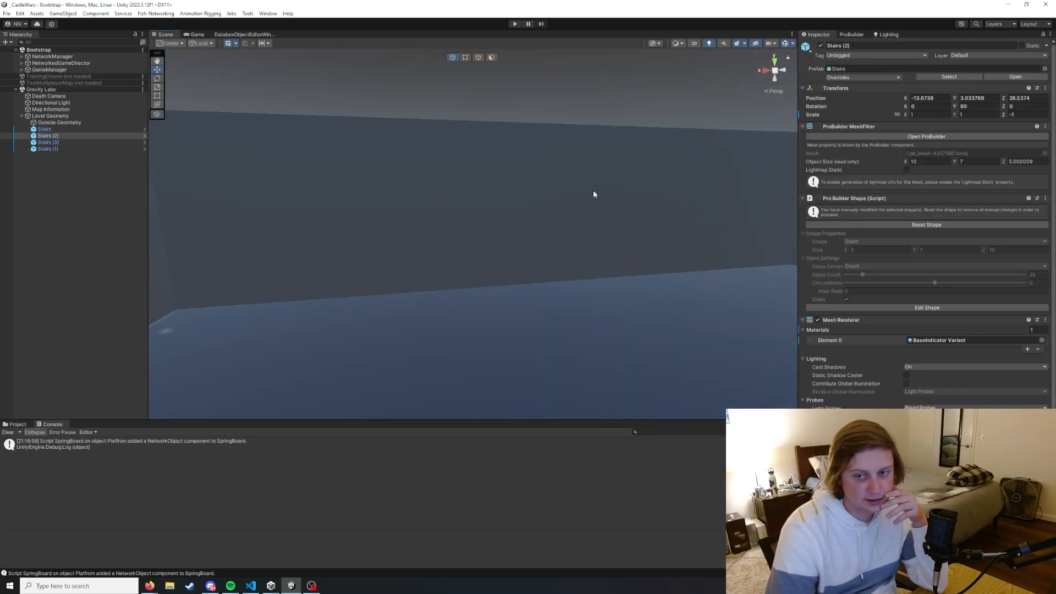
- Copy the SpawnPoints group from the TestMultiplayerMap scene into Gravity Labs and unload the source scene
right_click(61, 82)
left_click(75, 89)
right_click_drag(464, 273, 512, 286)
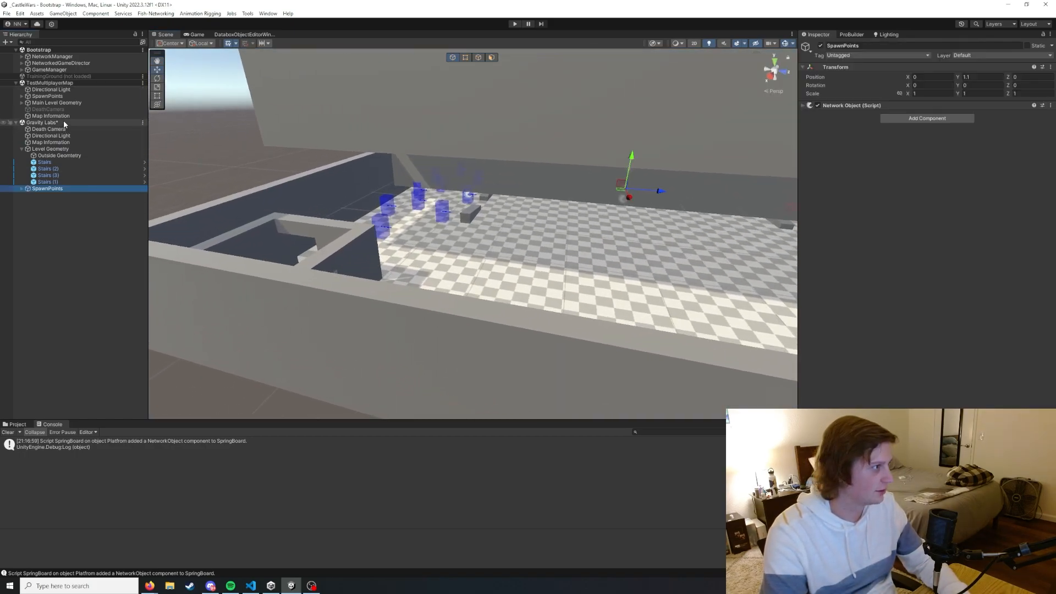
right_click(57, 83)
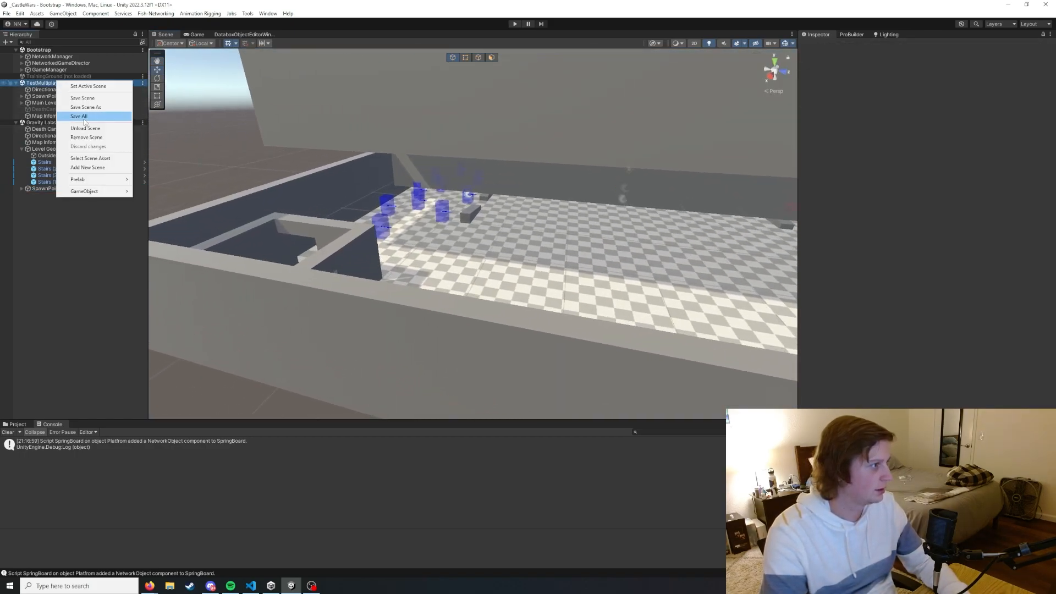
left_click(74, 113)
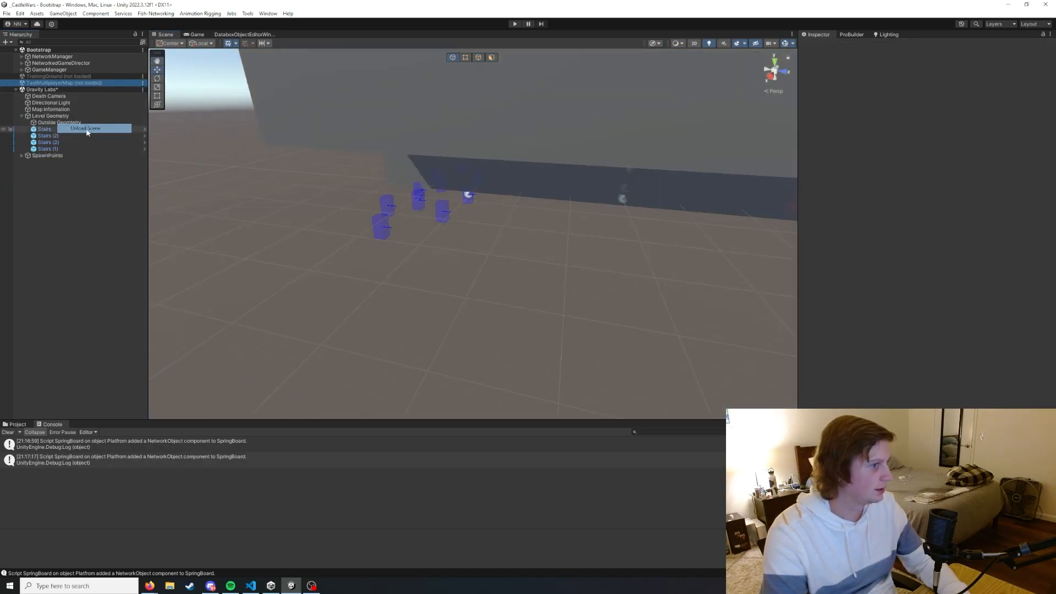
- Expand the SpawnPoints group and move its Blue spawn-point group along X to about 4.5
left_click(45, 155)
left_click(21, 155)
left_click(48, 163)
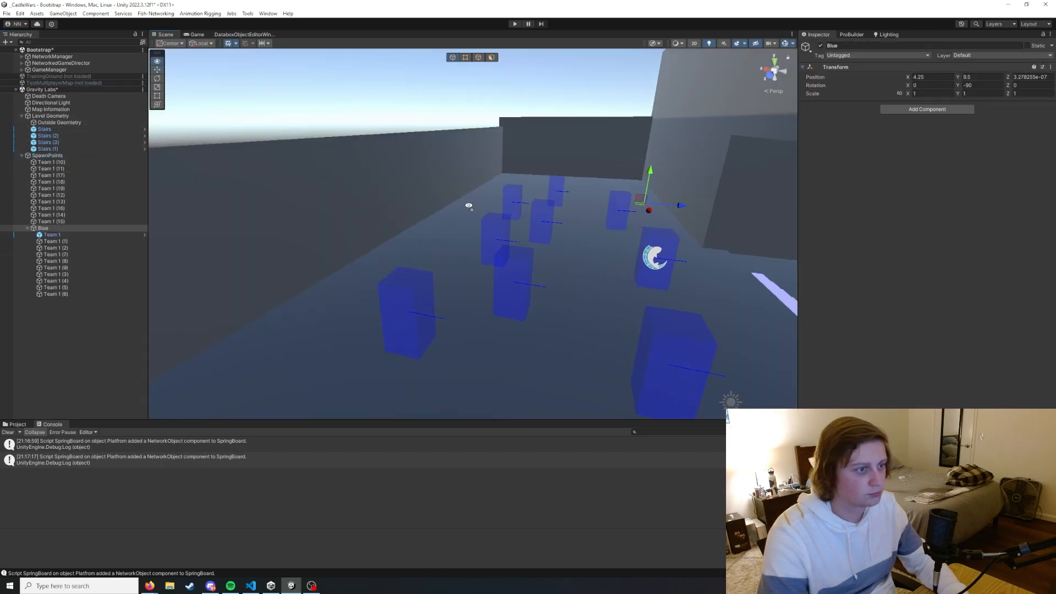
right_click_drag(495, 209, 530, 185)
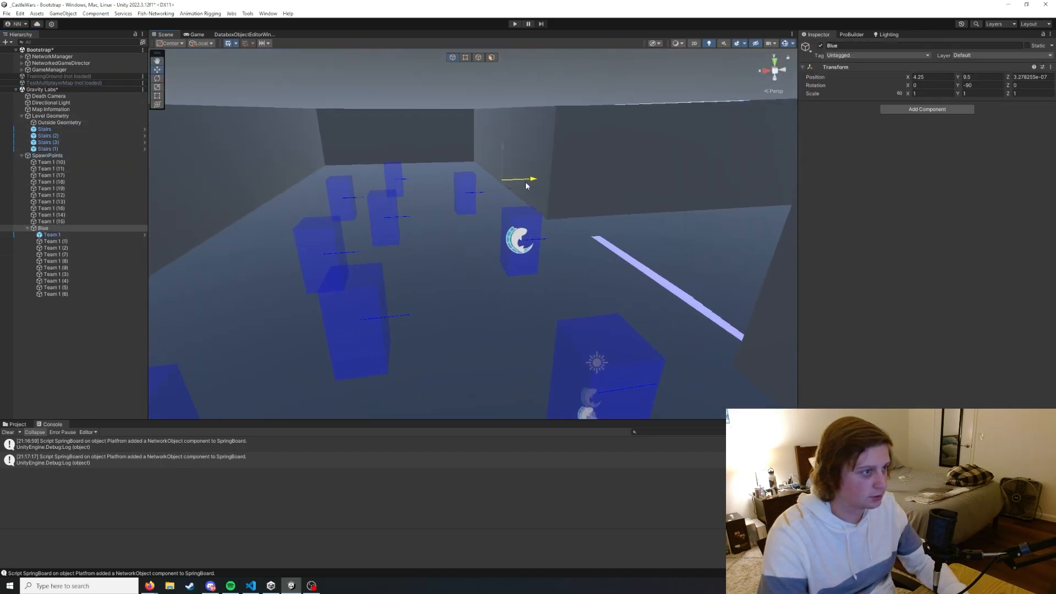
left_click_drag(527, 185, 495, 191)
- Take the Blue group out of SpawnPoints to the scene's root level and delete the SpawnPoints object
left_click(60, 155)
left_click_drag(41, 228, 48, 316)
left_click(59, 155)
key("Delete")
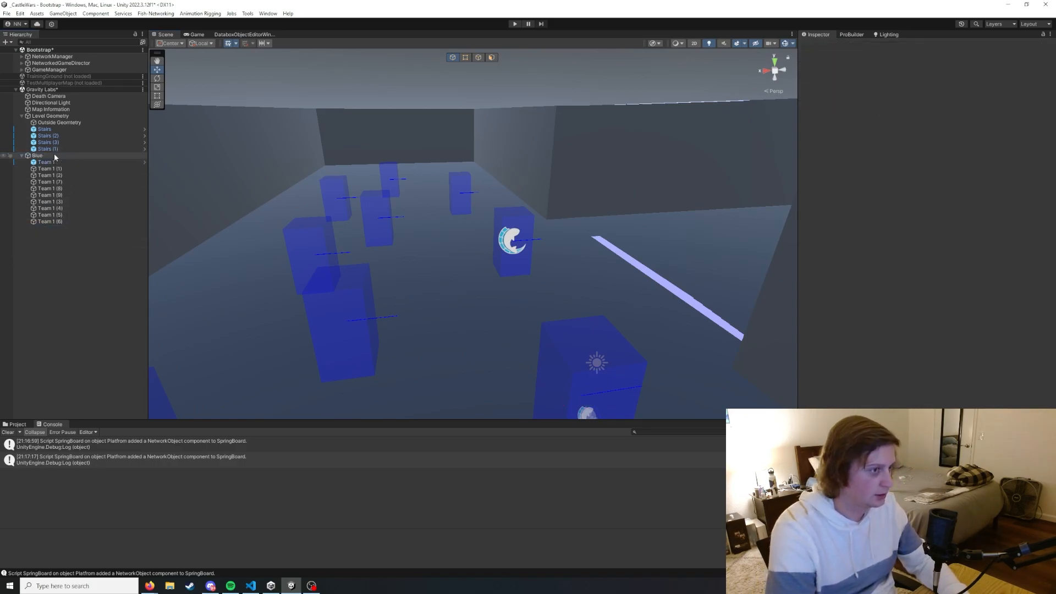
- Duplicate the Blue spawn-point group and move the copy to the opposite end of the map
left_click(61, 155)
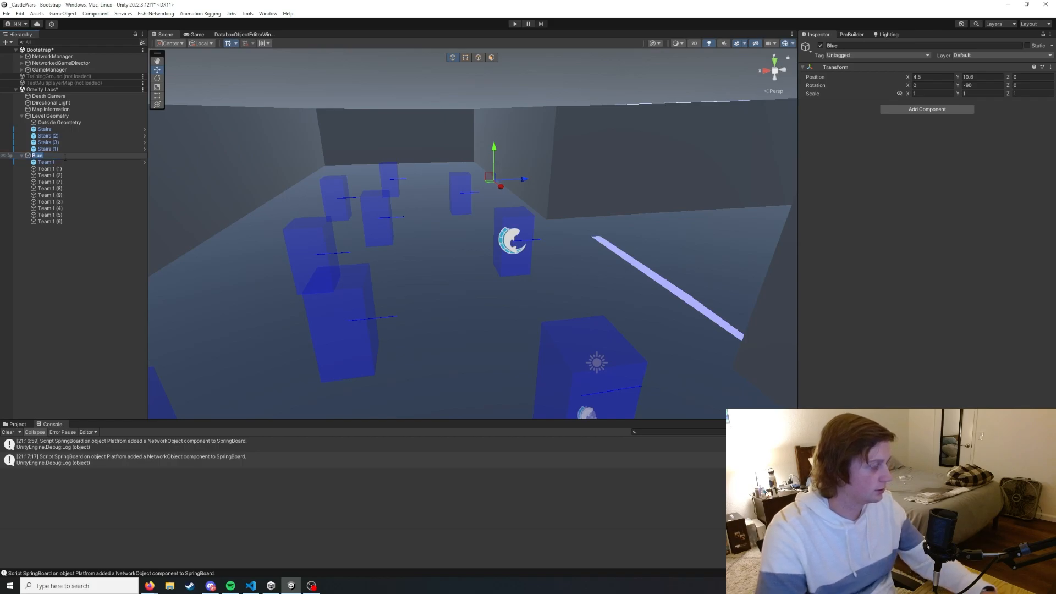
key("ctrl+d")
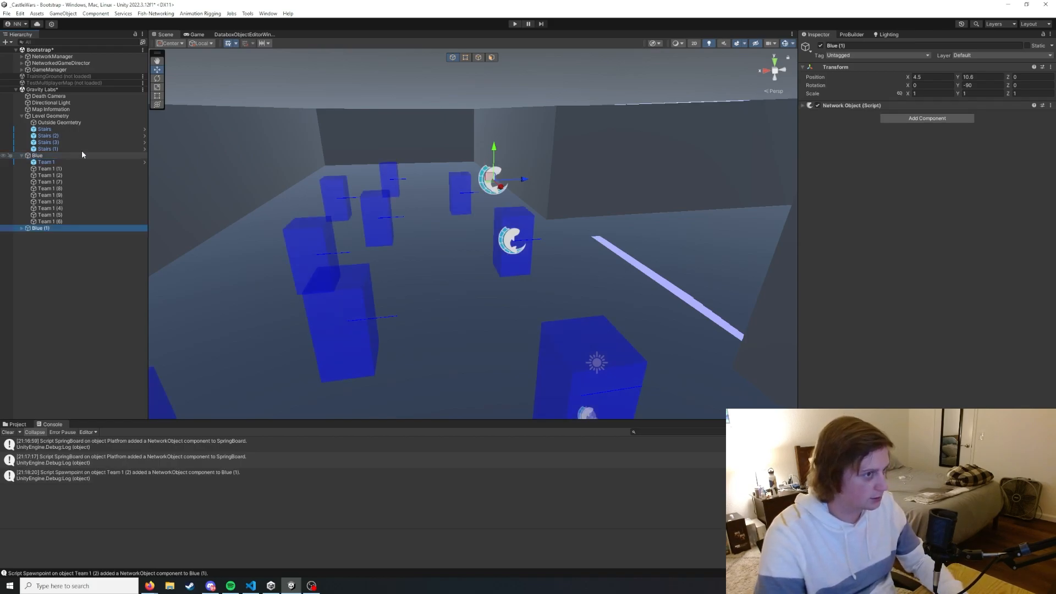
left_click_drag(525, 180, 842, 178)
middle_click_drag(784, 187, 255, 195)
key("f")
- Set all spawn points in the duplicated Blue group to a Y rotation of 180 and Team Restrictions to Red
left_click(21, 228)
left_click(47, 235)
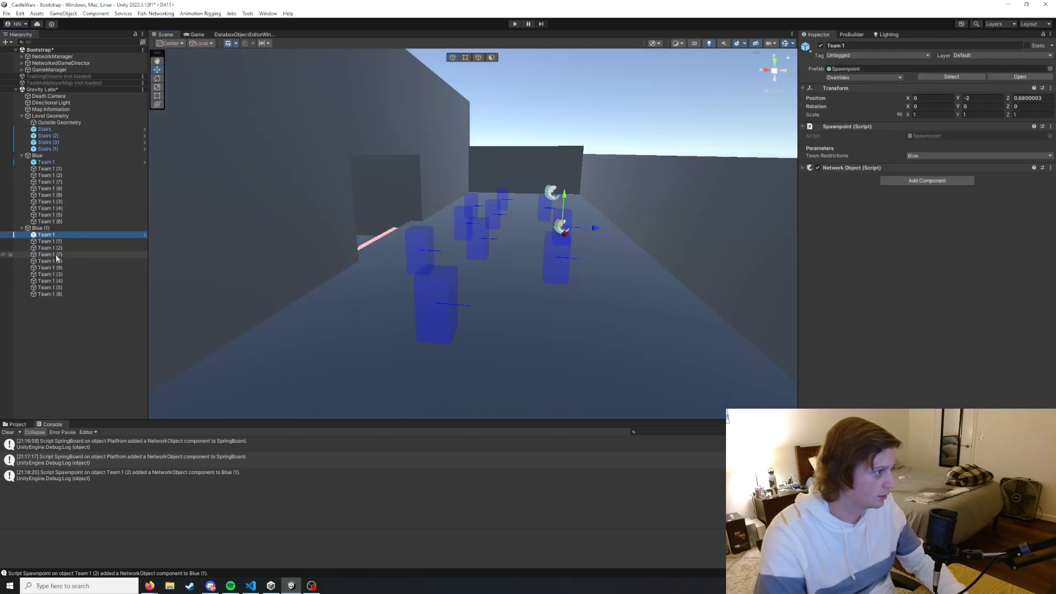
left_click(62, 294, "shift")
left_click(972, 85)
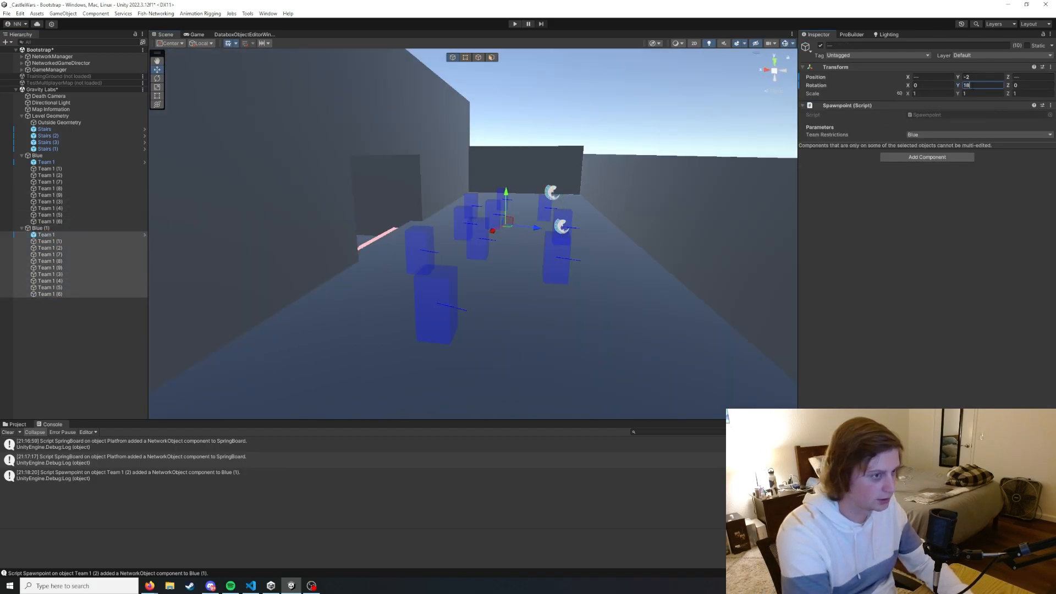
left_click(942, 135)
left_click(929, 159)
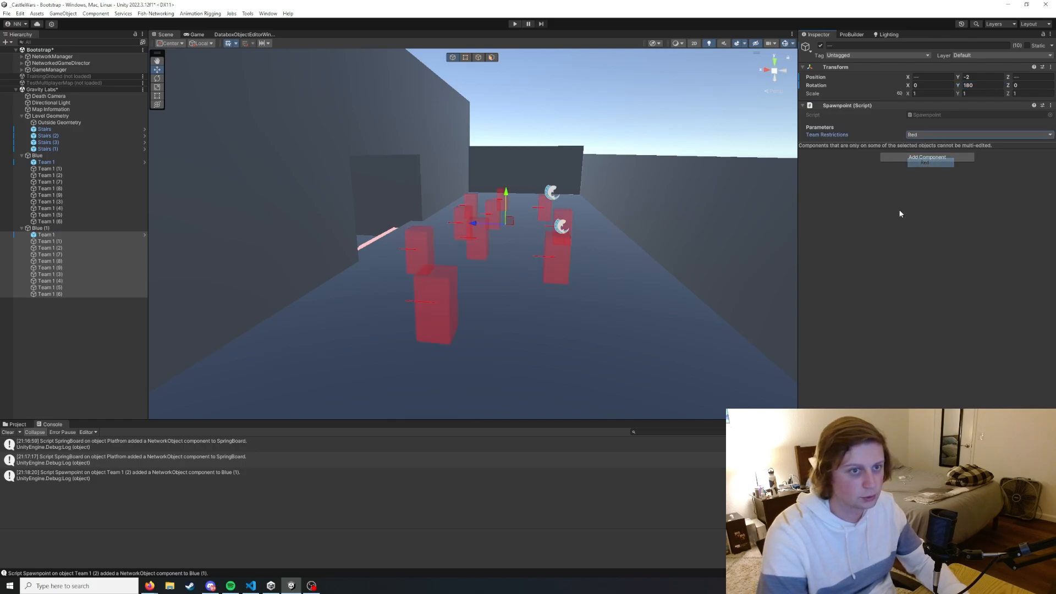
- Add all spawn points from both Blue groups to the Spawnpoints list of Map Information and save the scenes
left_click(55, 110)
left_click(1043, 34)
left_click(70, 162)
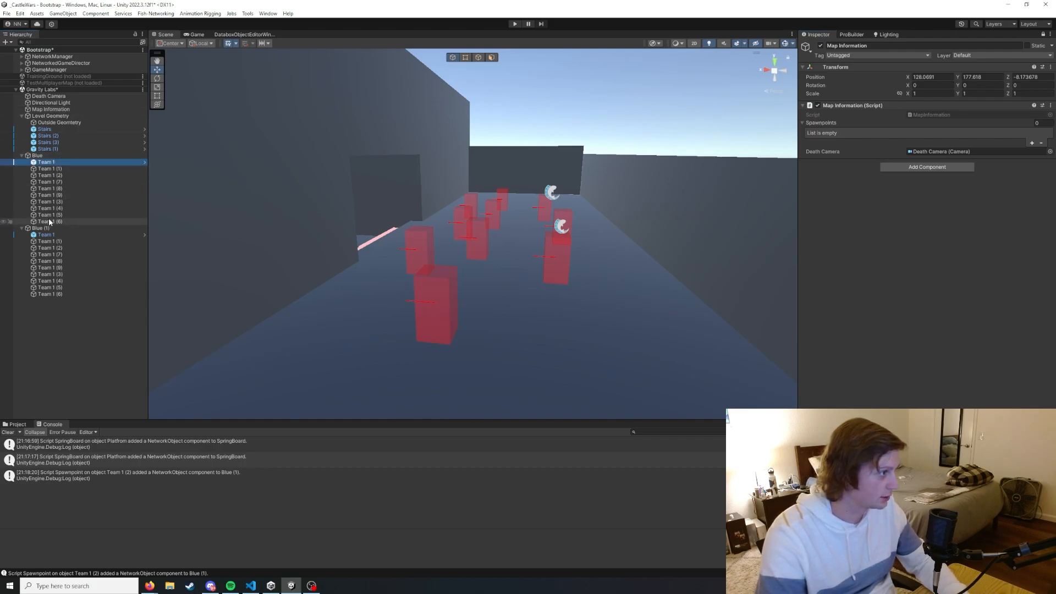
left_click(49, 222, "shift")
left_click(47, 235, "ctrl")
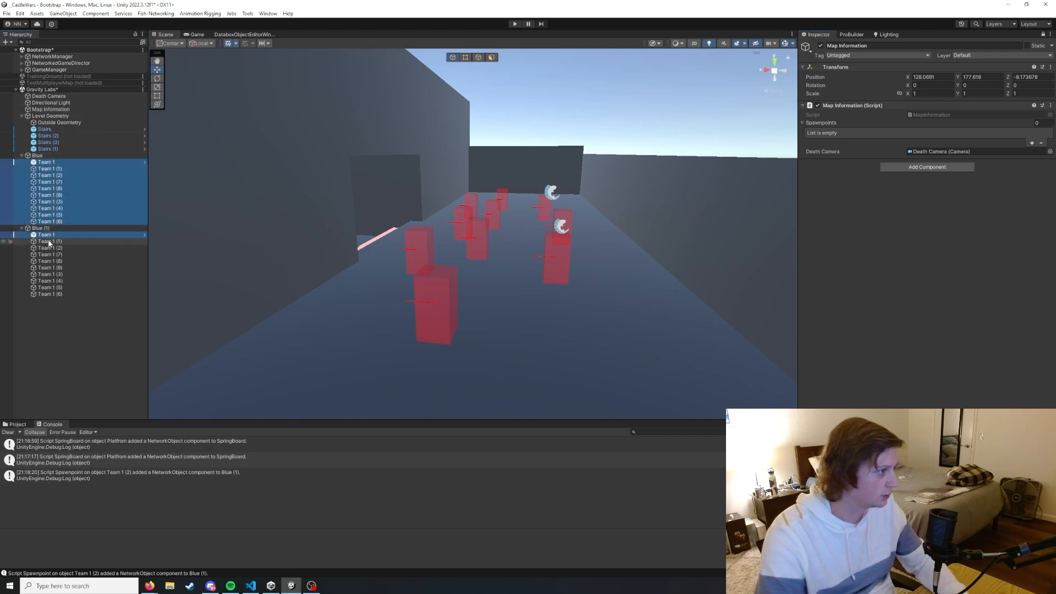
left_click(50, 295, "ctrl+shift")
left_click_drag(47, 209, 814, 124)
key("ctrl+s")
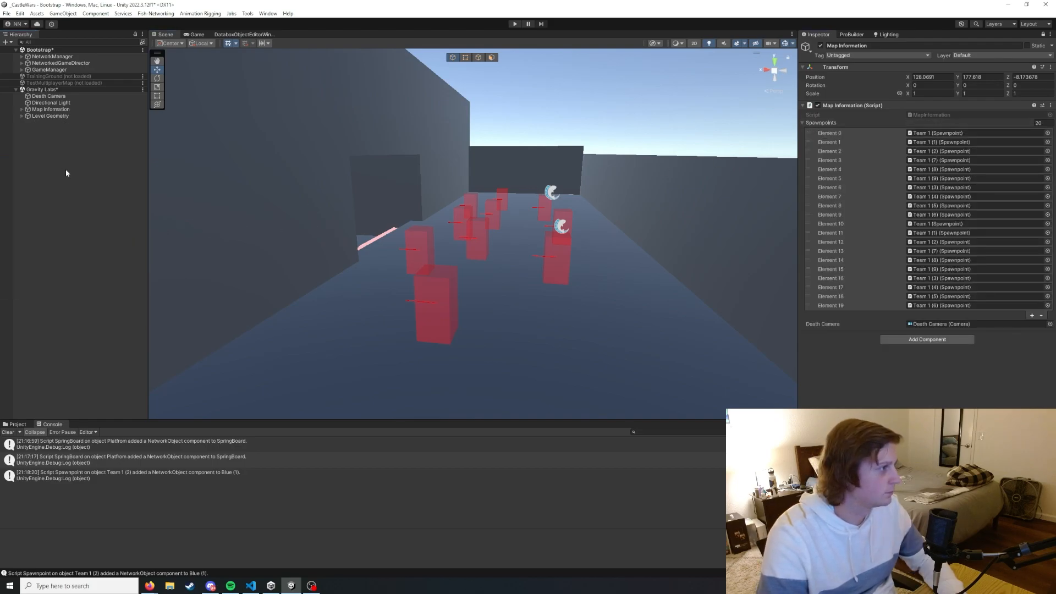
- Unload the Gravity Labs scene and test-play a match with the lobby map set to Gravity Labs, ending in edit mode
right_click(68, 89)
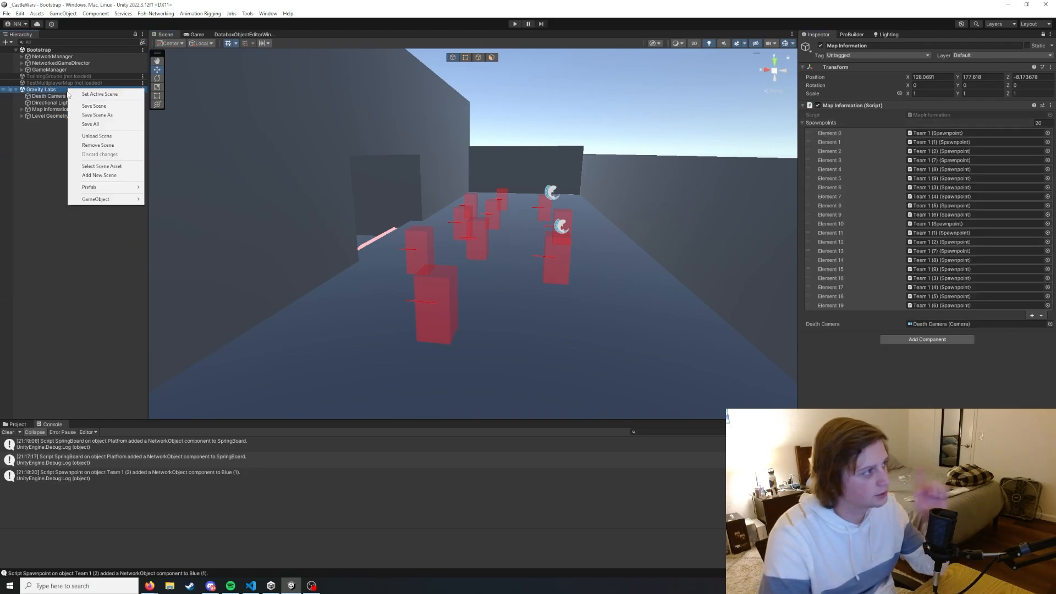
left_click(97, 136)
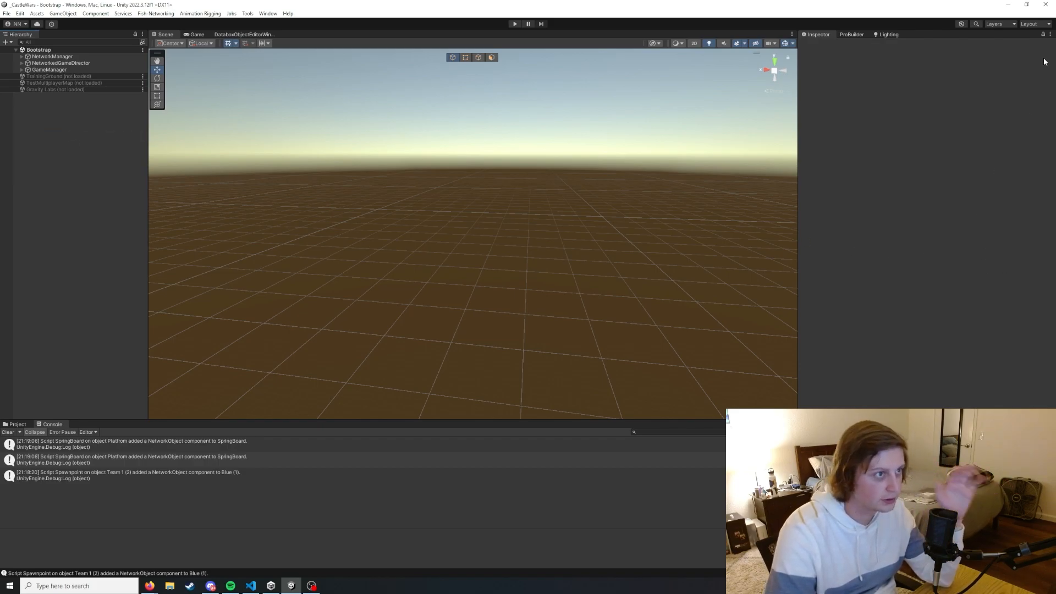
left_click(515, 24)
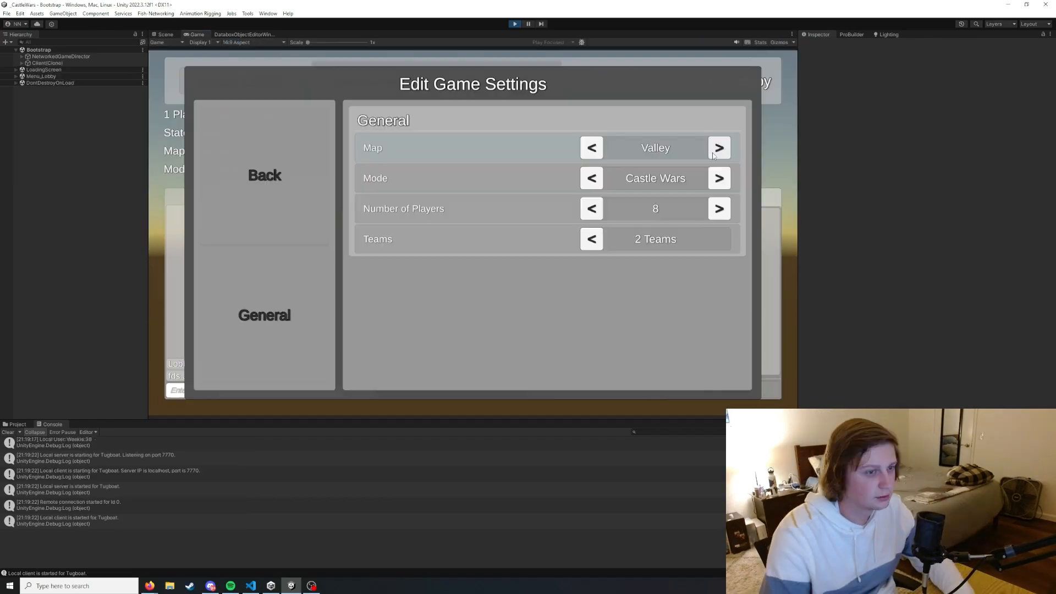
left_click(590, 147)
left_click(259, 175)
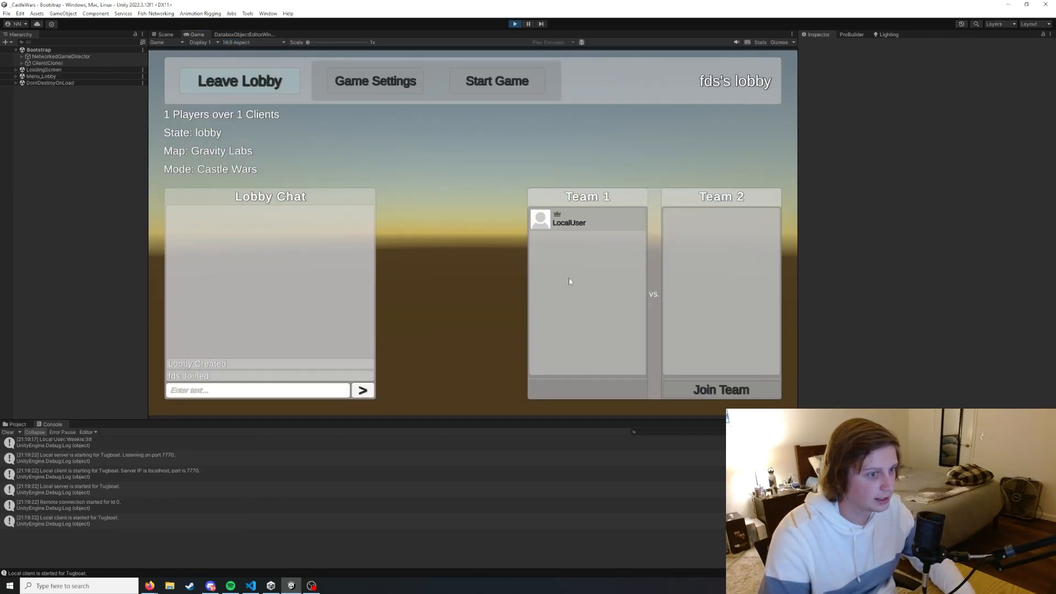
left_click(516, 81)
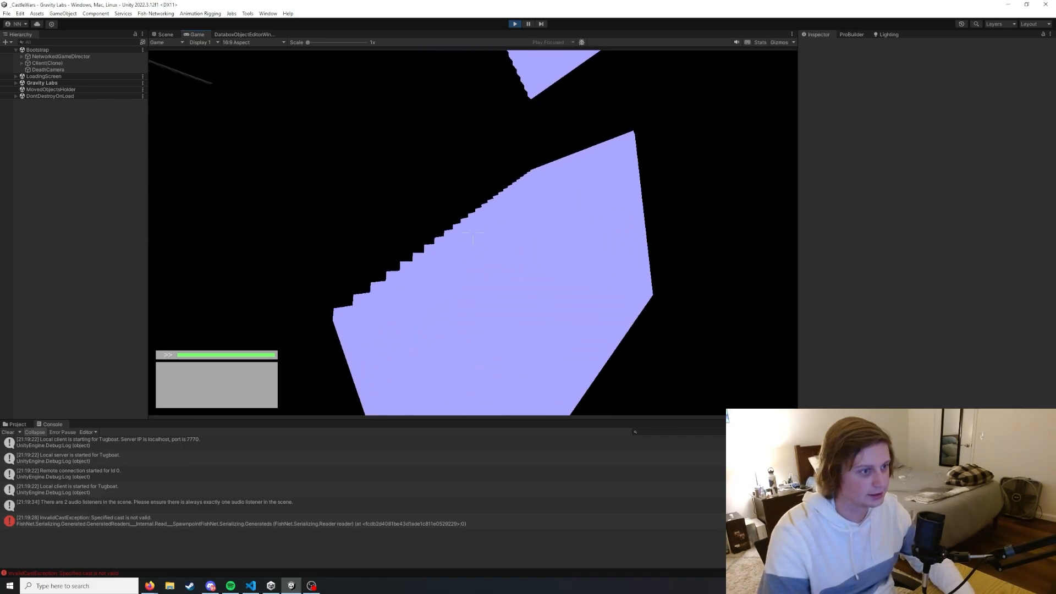
key("ctrl+p")
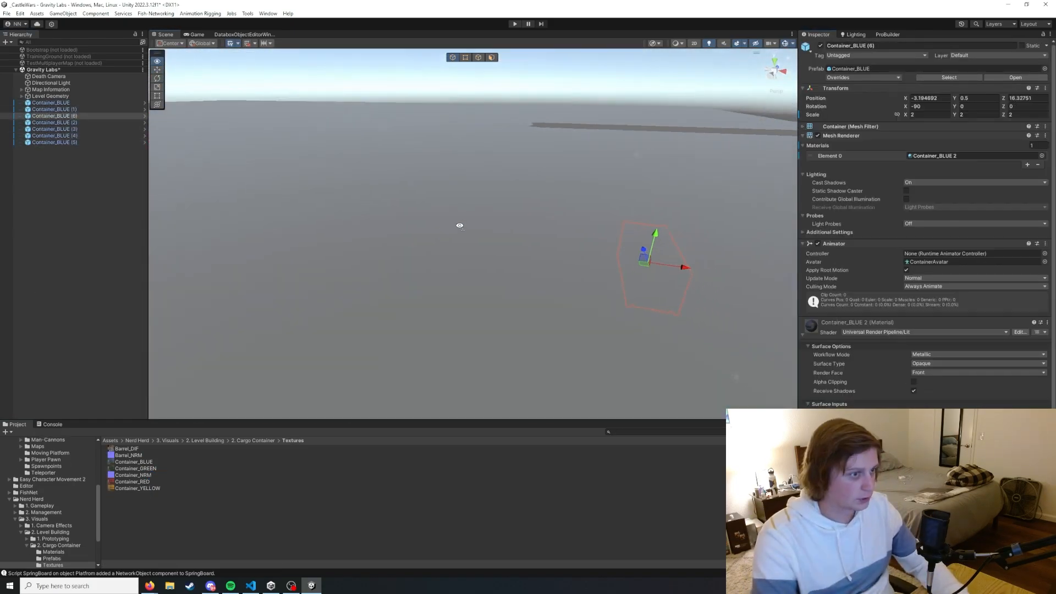
- Switch to Firefox and review the Update 5 Field of Fire video from the Mall map section to about the one-minute mark
right_click_drag(460, 225, 769, 205)
right_click_drag(597, 205, 532, 203)
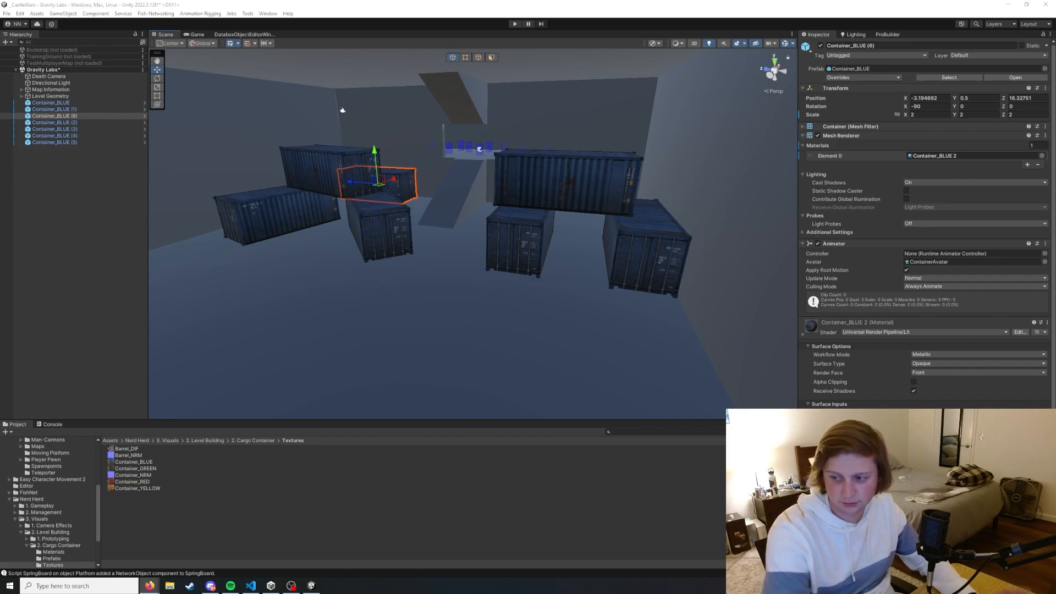
left_click_drag(1055, 82, 655, 2)
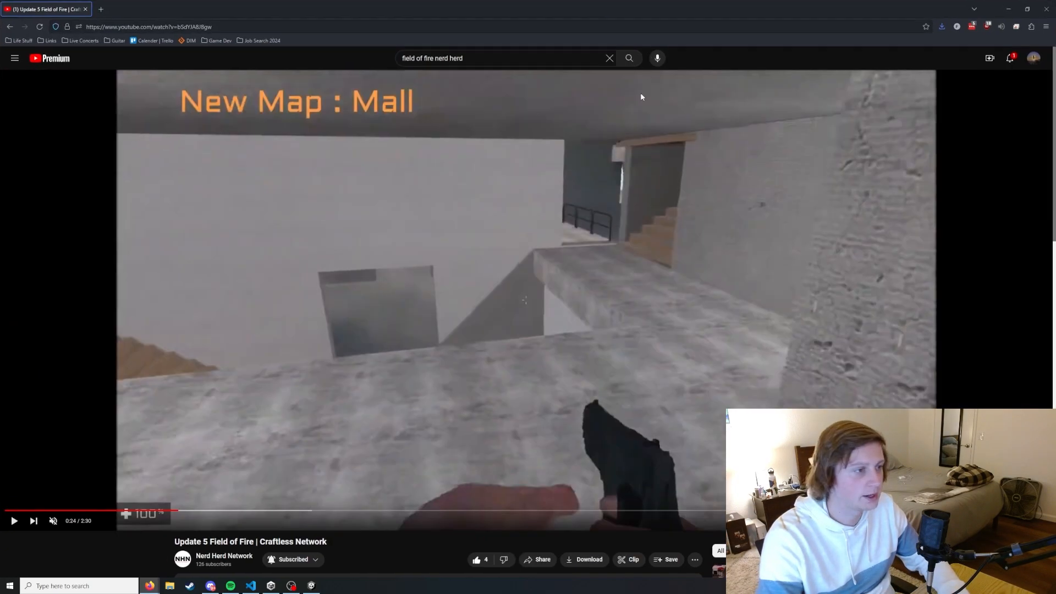
left_click(526, 203)
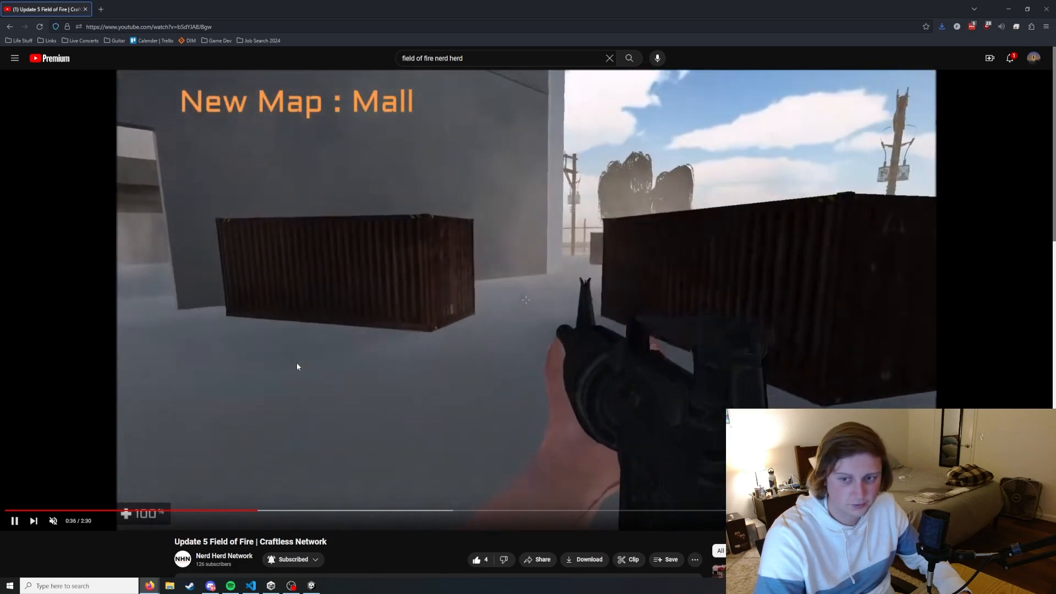
left_click_drag(410, 511, 408, 511)
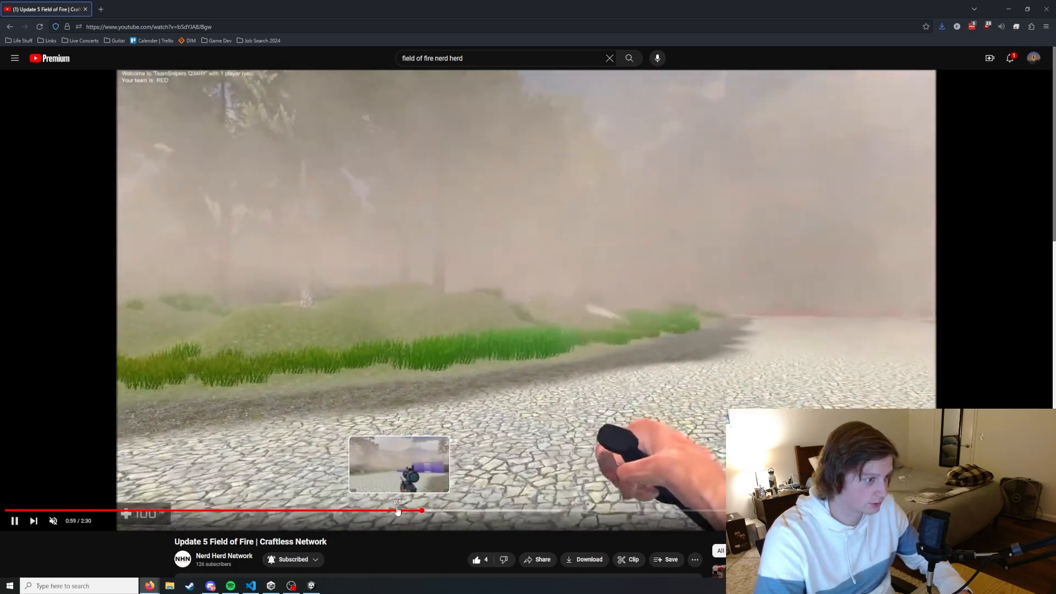
left_click(402, 511)
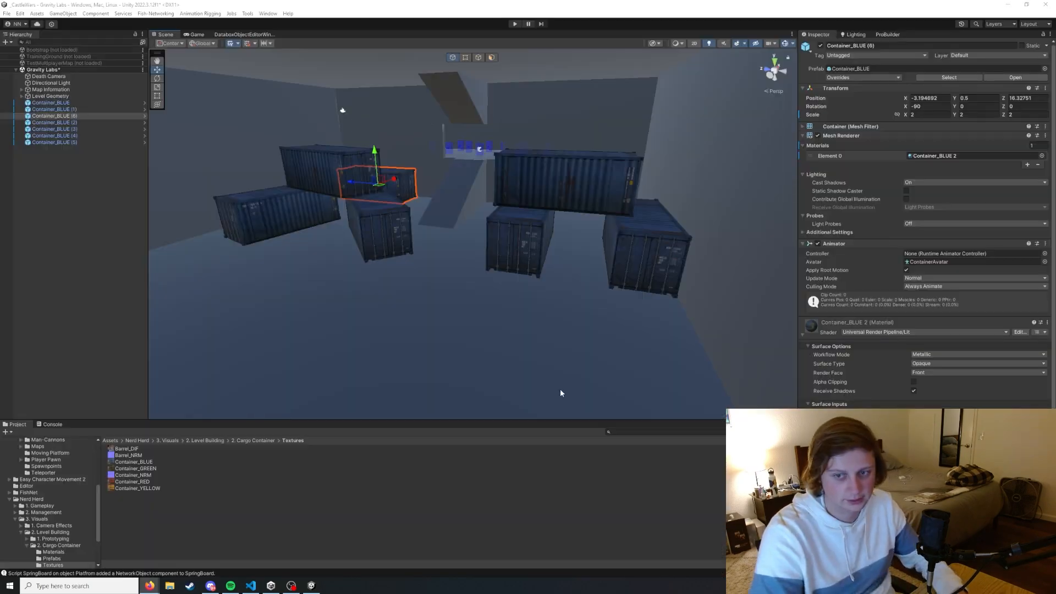
right_click_drag(476, 232, 333, 220)
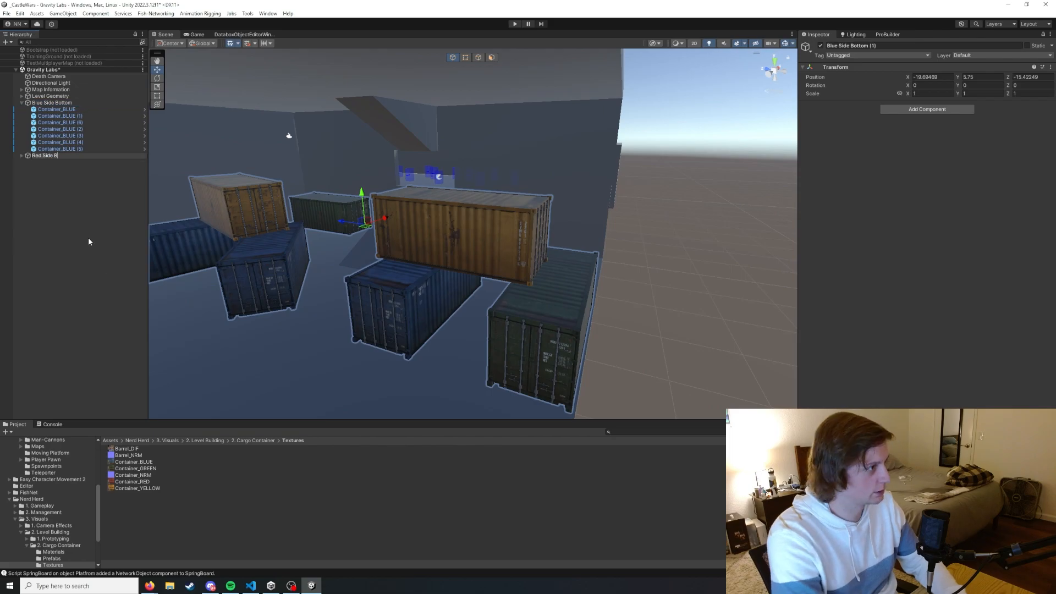
right_click_drag(385, 220, 384, 214)
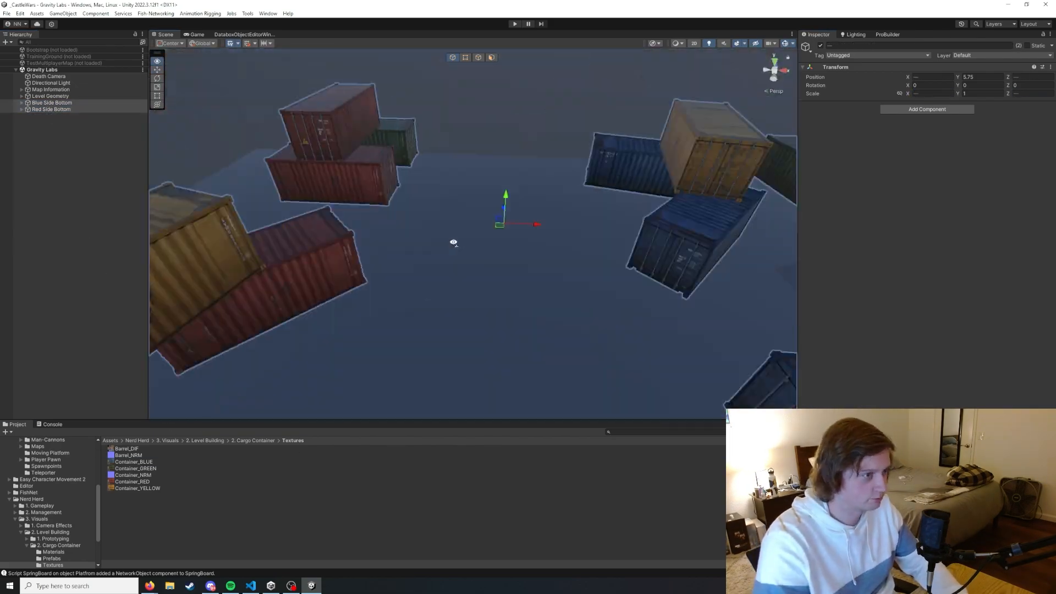
left_click(533, 335)
right_click_drag(532, 335, 464, 276)
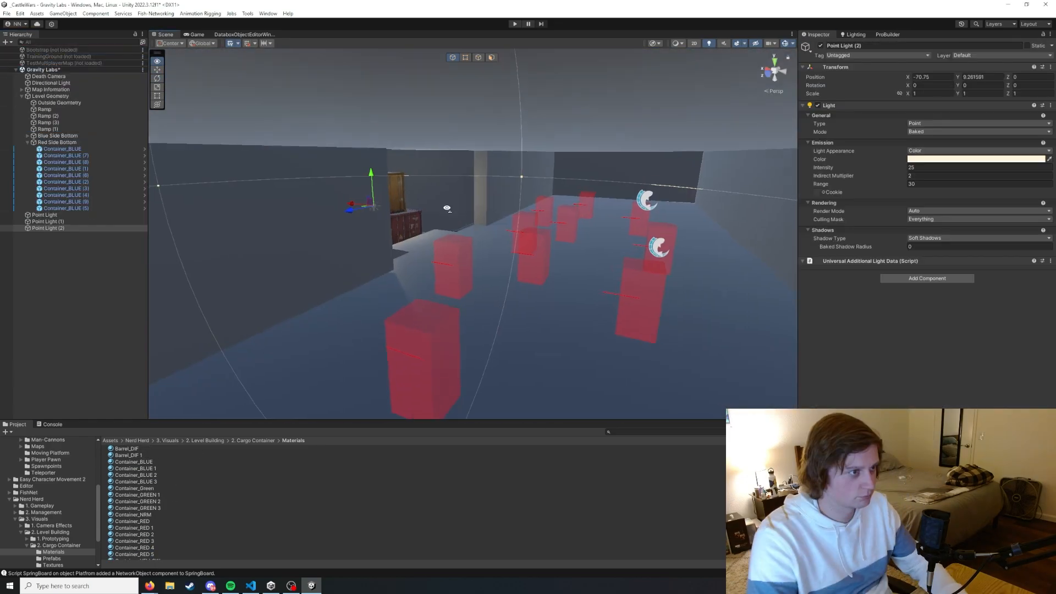
- Move Point Light (2) into the red spawn area and raise it toward the ceiling
left_click_drag(355, 208, 570, 229)
right_click_drag(570, 228, 528, 251)
key("w")
key("a")
key("d")
left_click_drag(506, 237, 506, 156)
- Raise Point Light (1) in the blue spawn area toward the ceiling
right_click_drag(506, 156, 474, 180)
key("a")
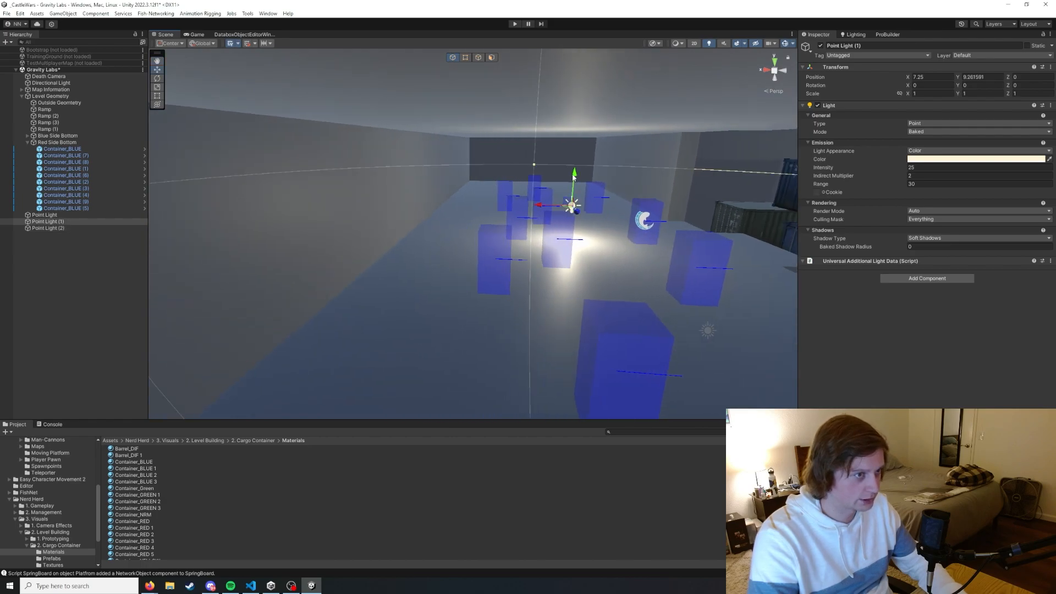
left_click_drag(572, 177, 572, 144)
left_click(55, 254)
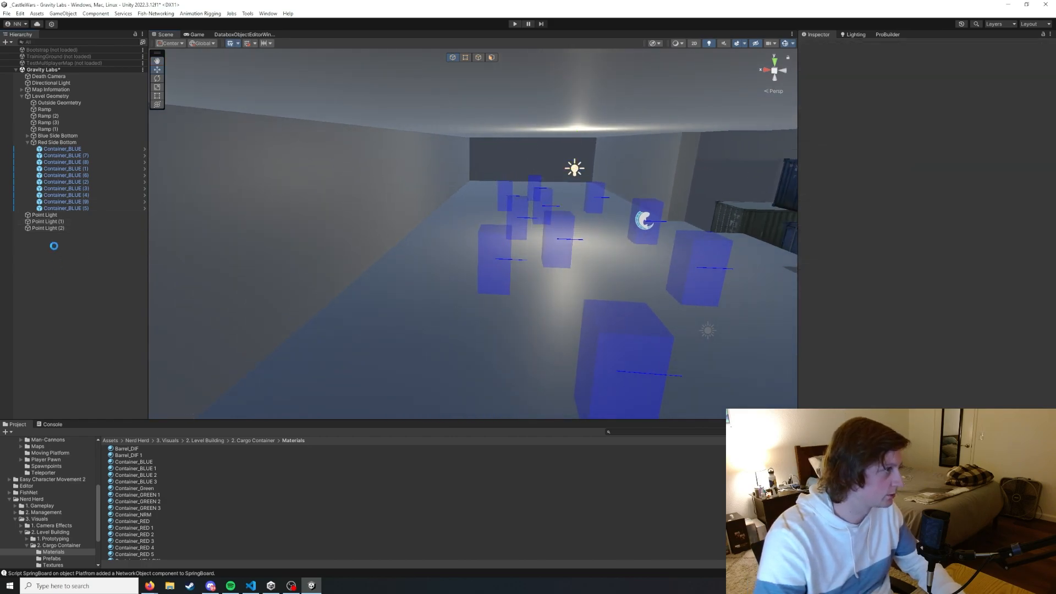
left_click(44, 214)
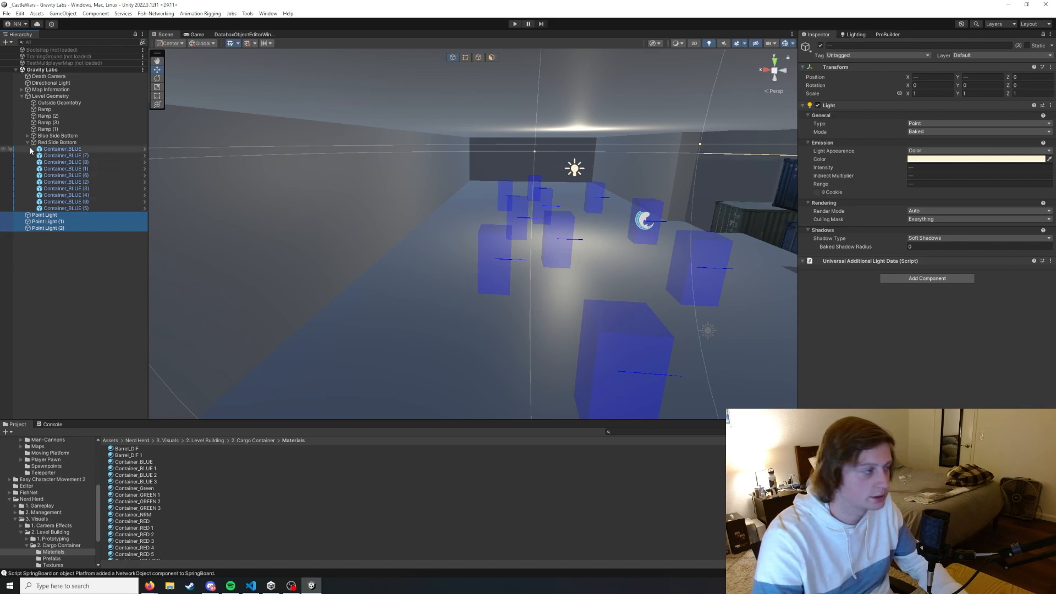
- Filter the hierarchy by meshrenderer and enable Contribute Global Illumination on all the listed containers, ramps and outside geometry
left_click(60, 42)
type("meshrenderer")
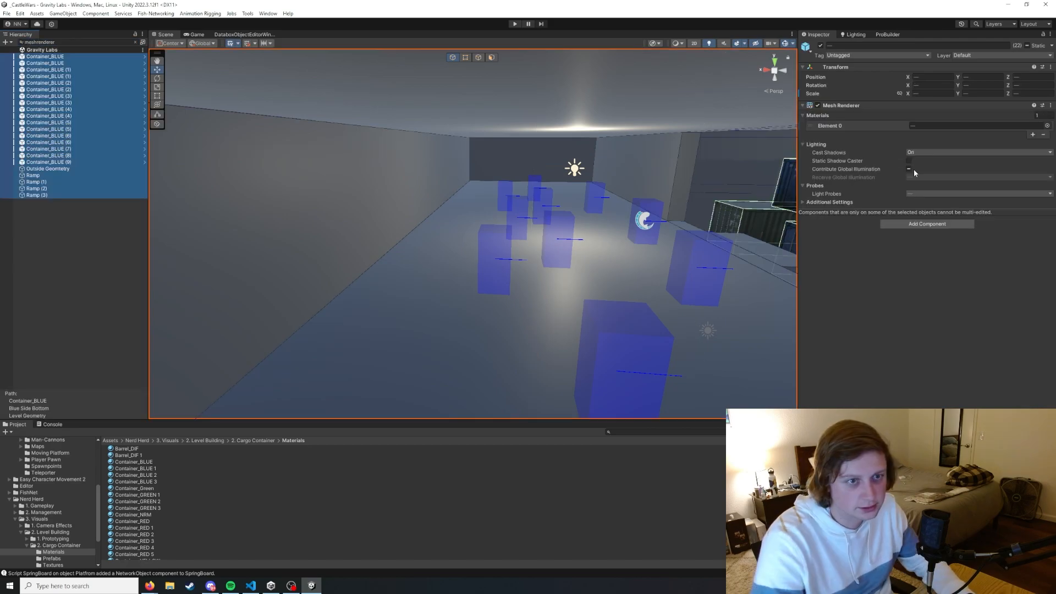
left_click(910, 169)
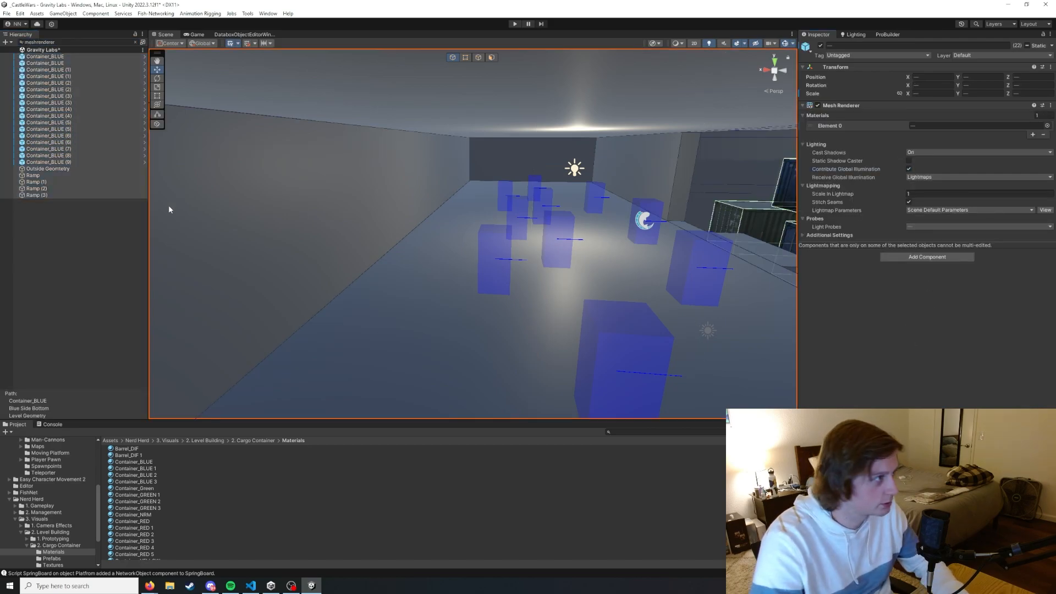
left_click(84, 235)
- Clear the hierarchy filter and unload the Gravity Labs scene, leaving Bootstrap loaded
right_click_drag(504, 248, 490, 274)
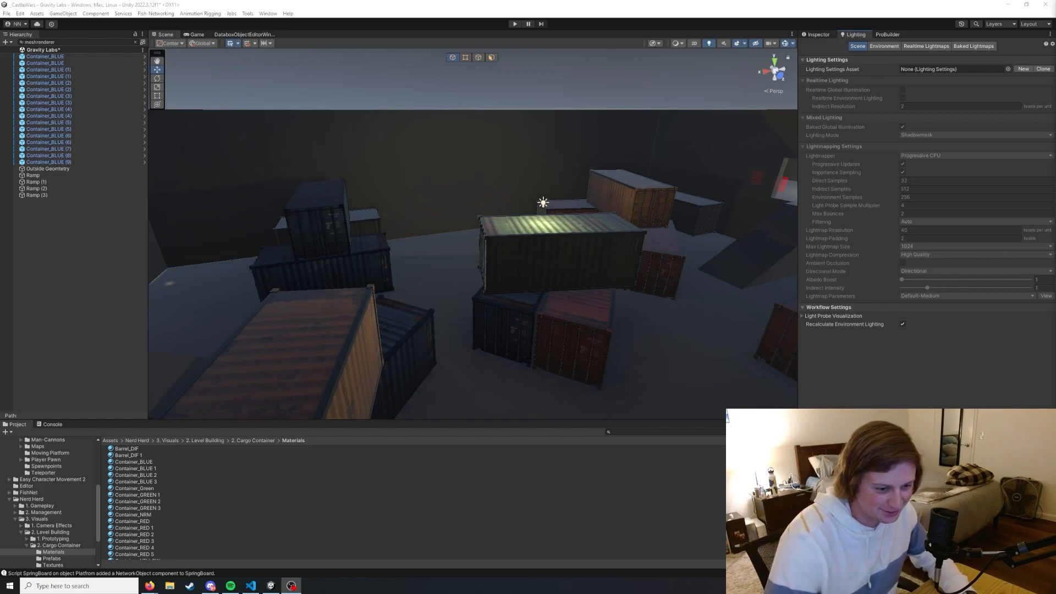
right_click_drag(363, 242, 88, 247)
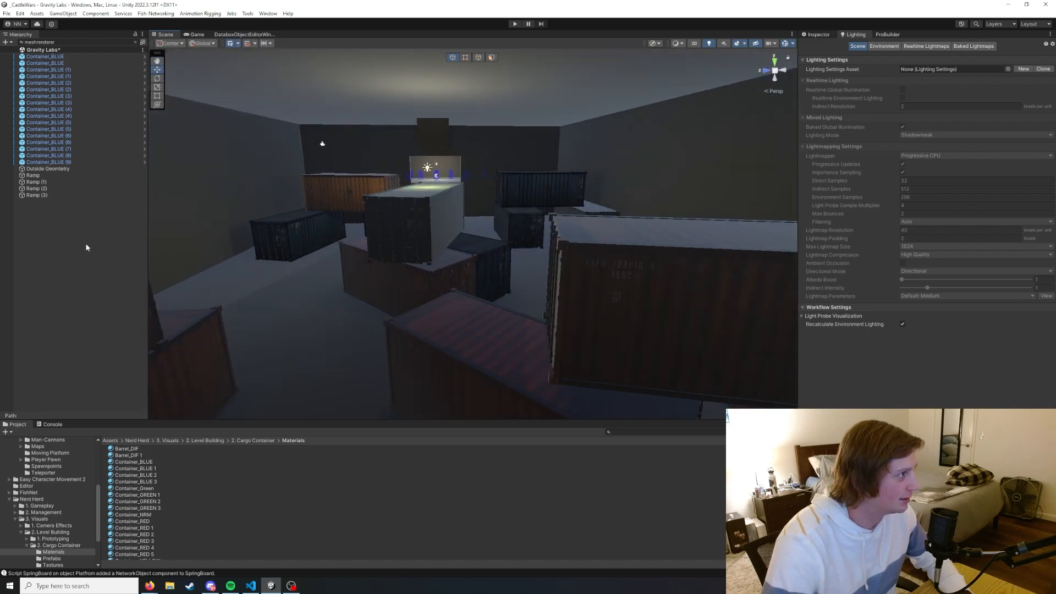
right_click(55, 51)
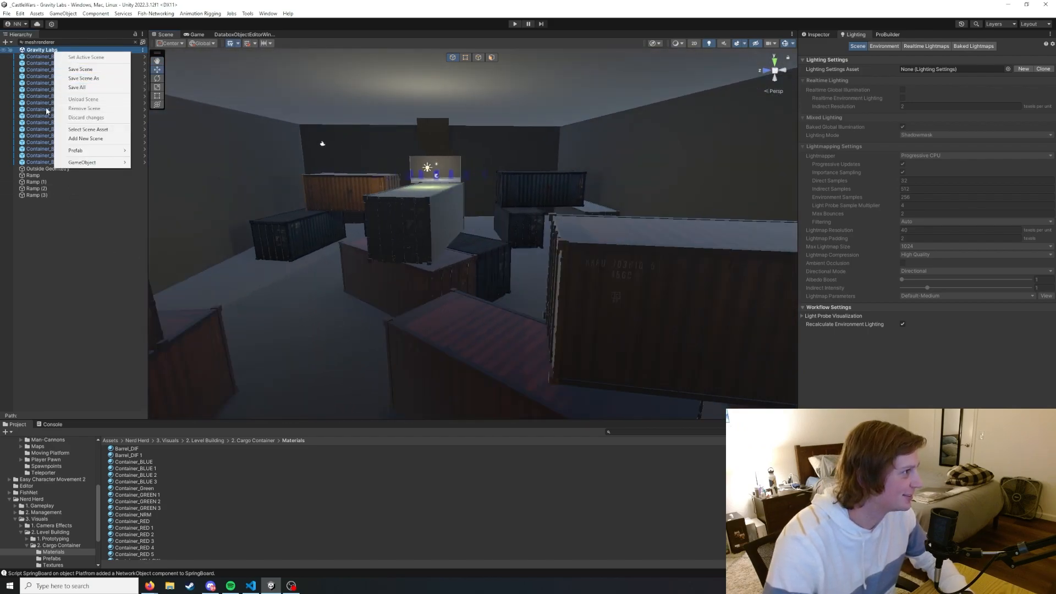
left_click(136, 42)
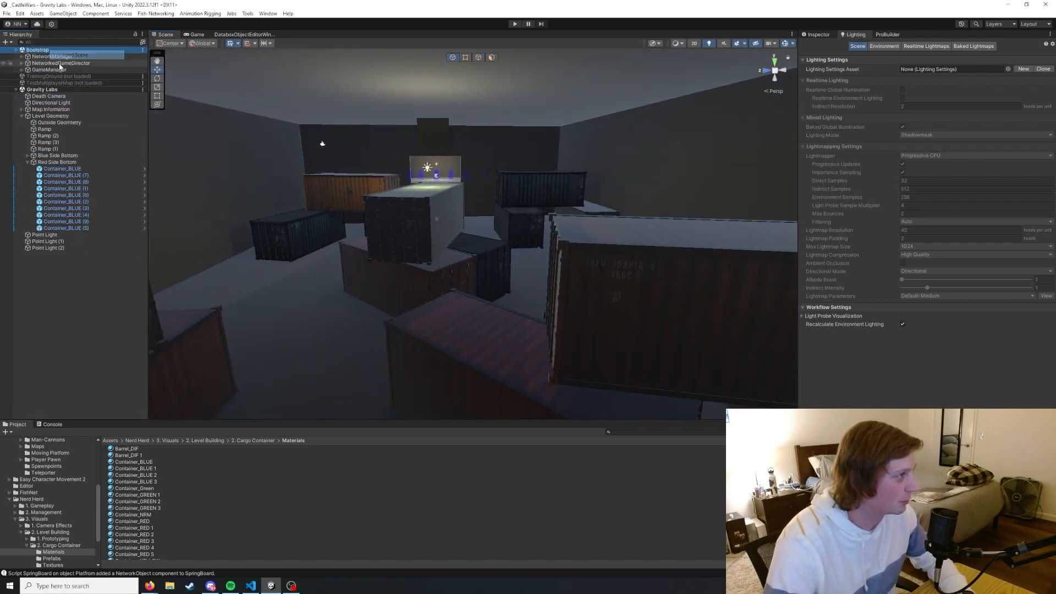
right_click(41, 90)
left_click(76, 137)
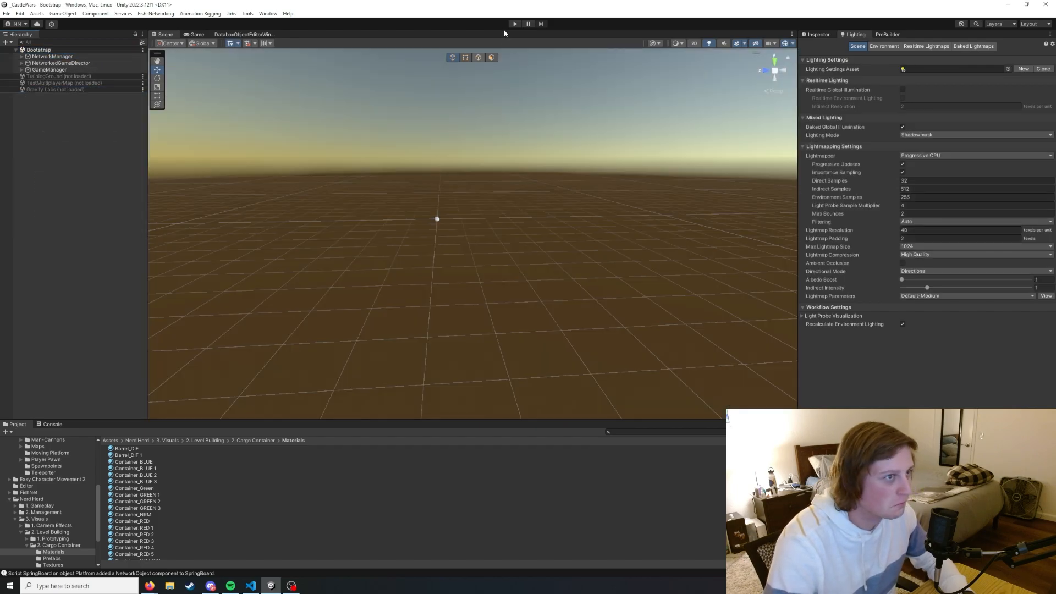
- Run the game, host a local multiplayer lobby with the map set to Gravity Labs, and start the match
left_click(514, 23)
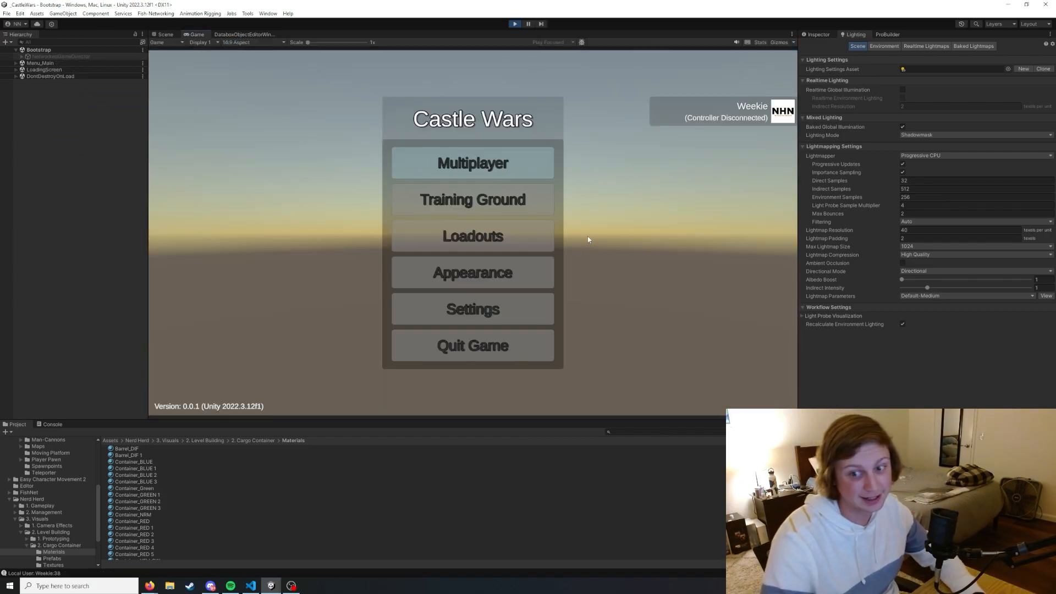
left_click(486, 165)
left_click(487, 165)
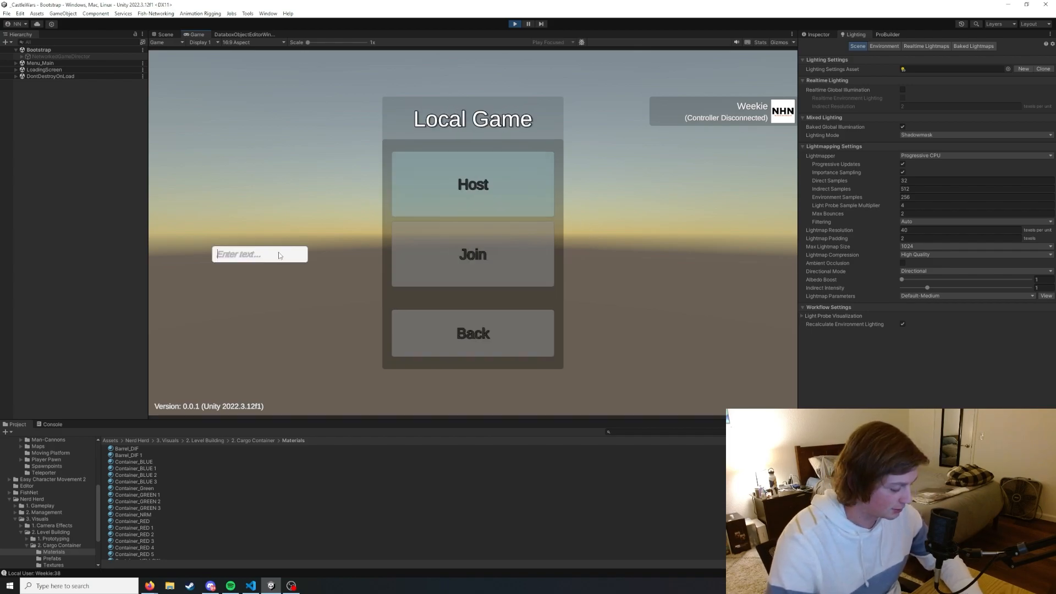
left_click(473, 185)
left_click(365, 82)
left_click(715, 148)
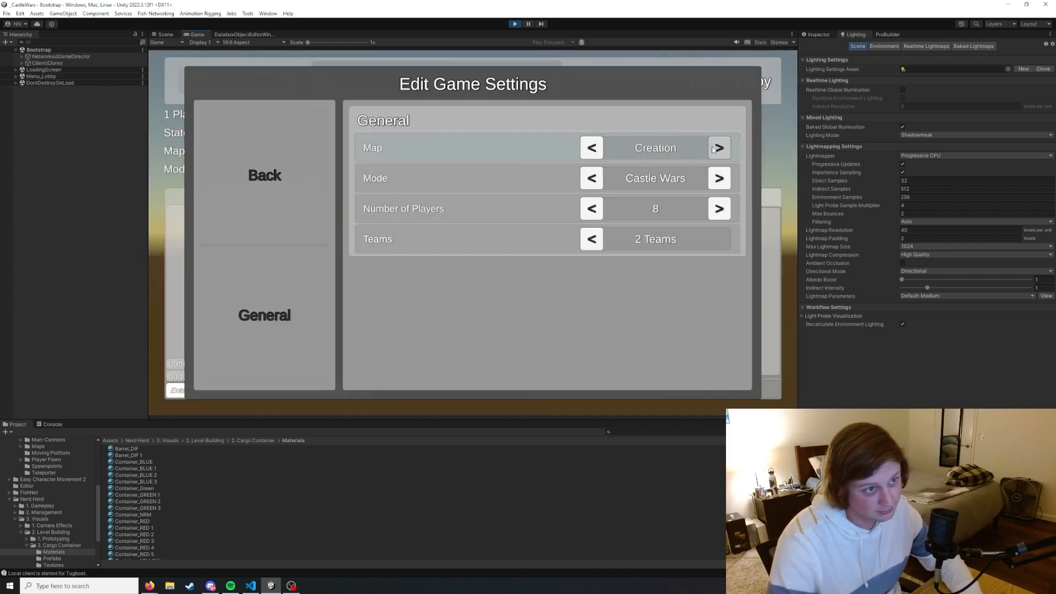
left_click(714, 149)
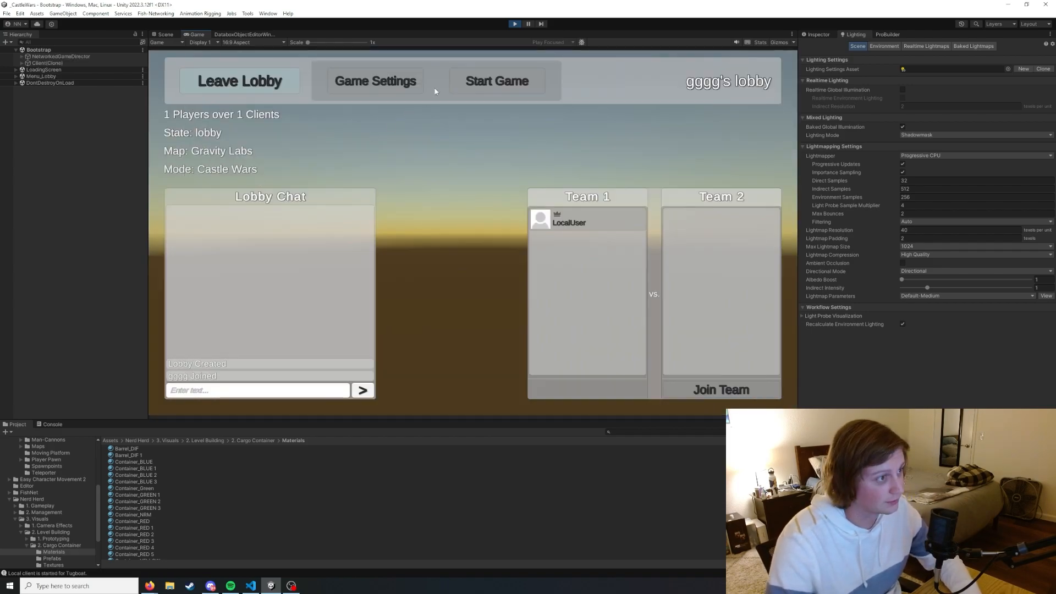
left_click(492, 95)
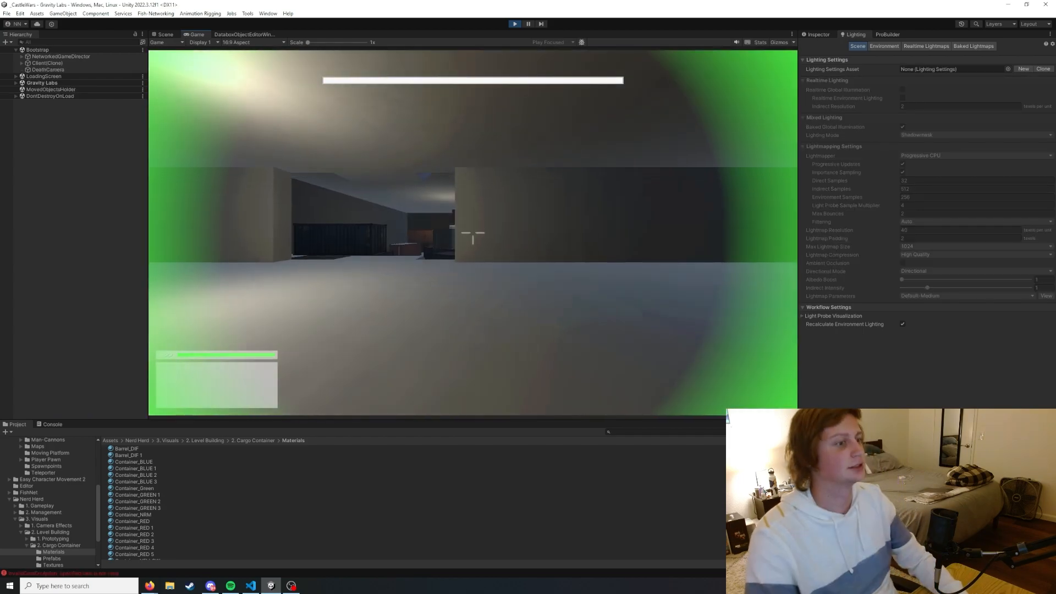
- Run and jump the player through the container area to check the map's baked lighting and layout
key("w")
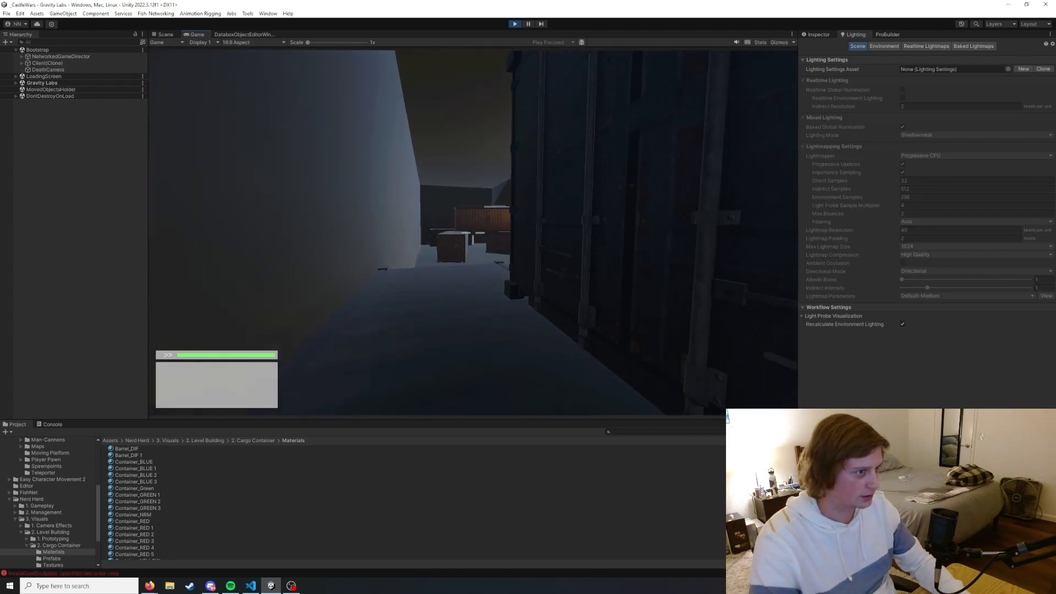
key("space")
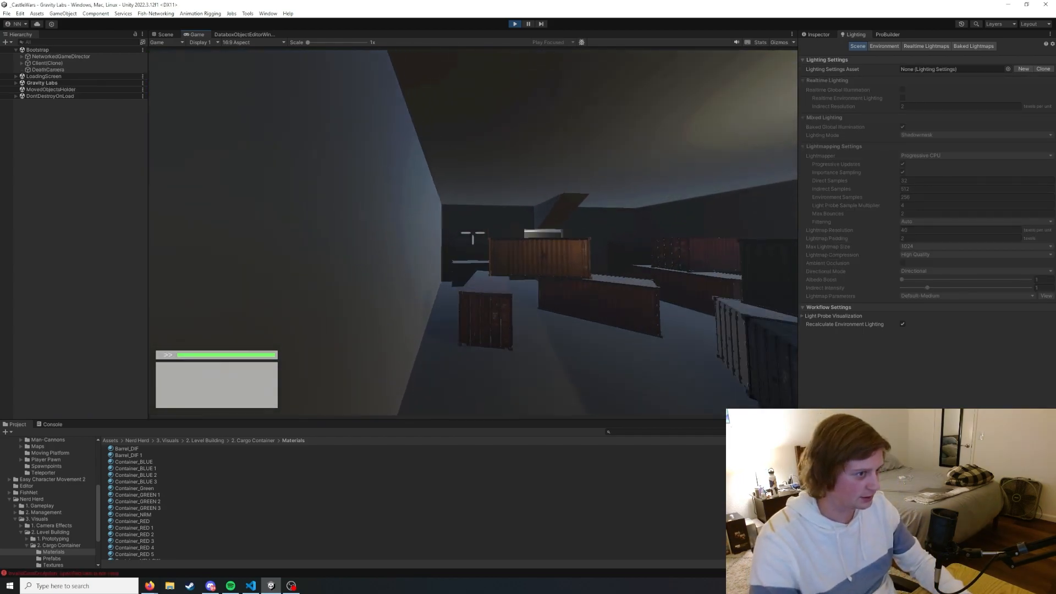
key("shift")
key("w")
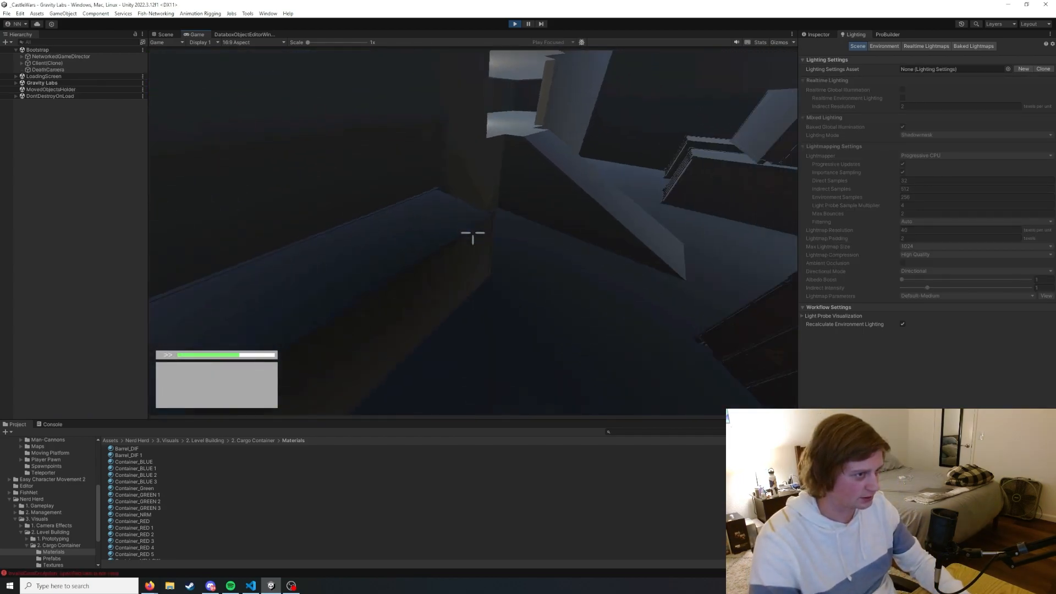
- Sprint the player around the stacked containers and walls to examine how the baked lighting falls on them
key("w")
key("shift")
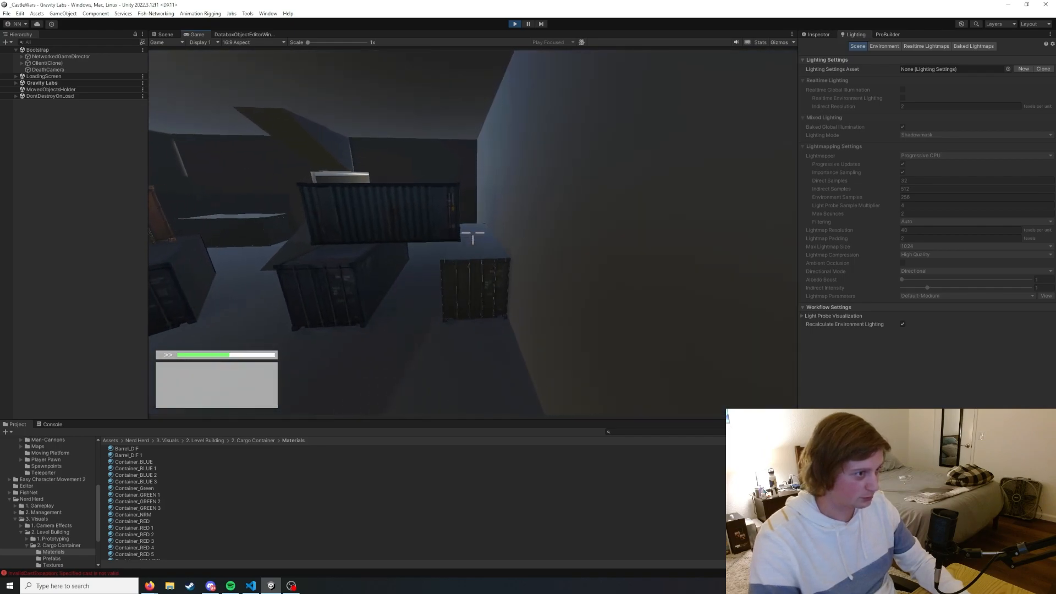
key("w")
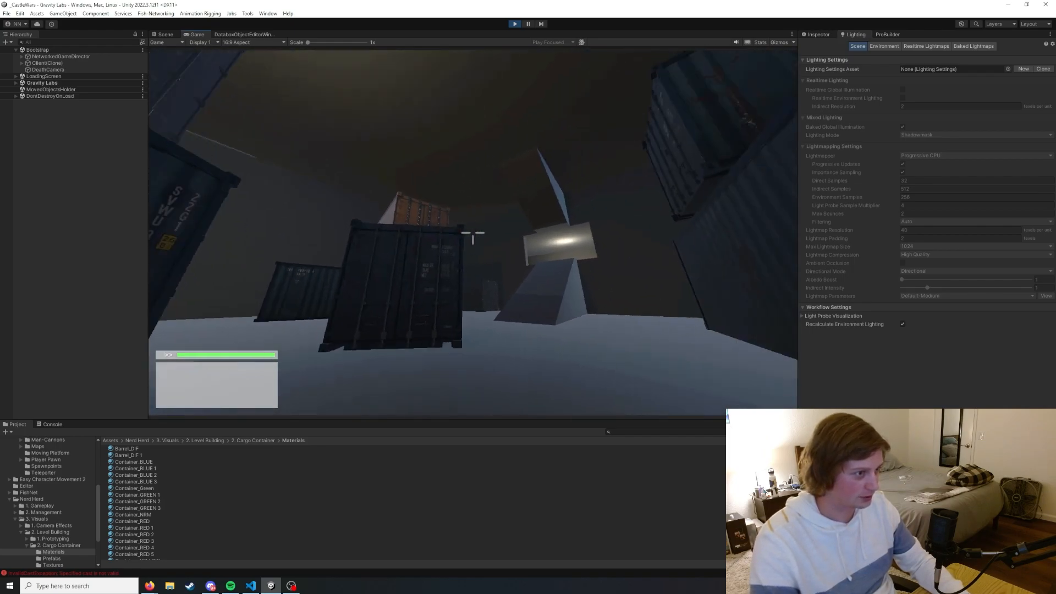
key("w")
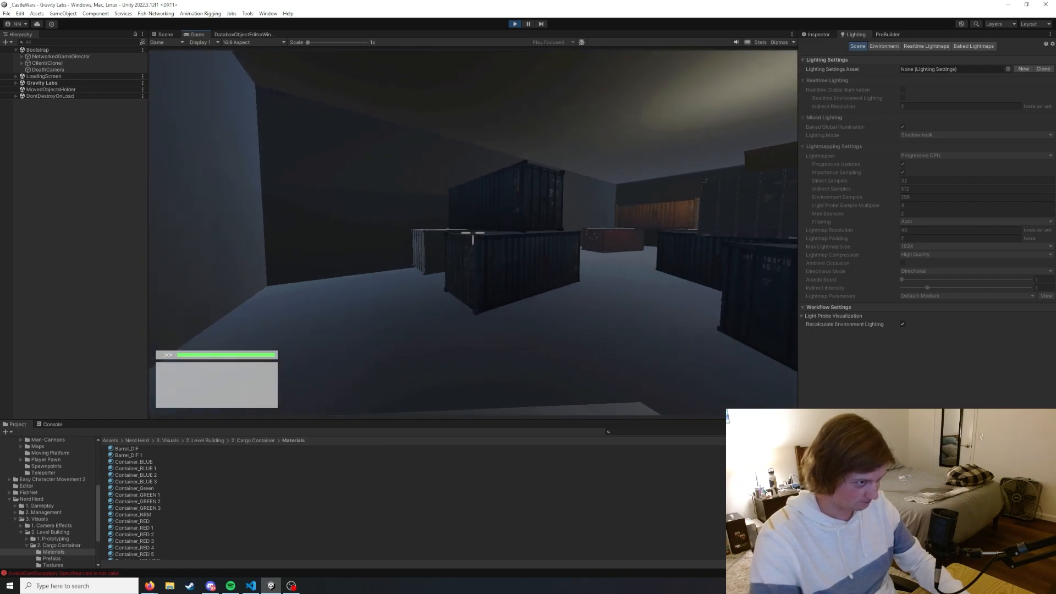
key("w")
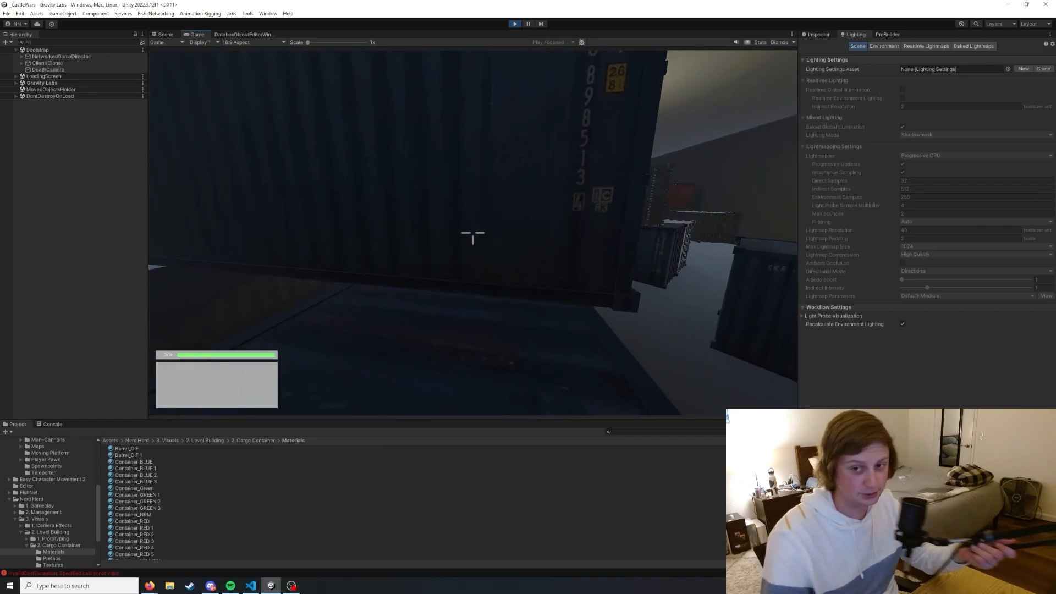
key("w")
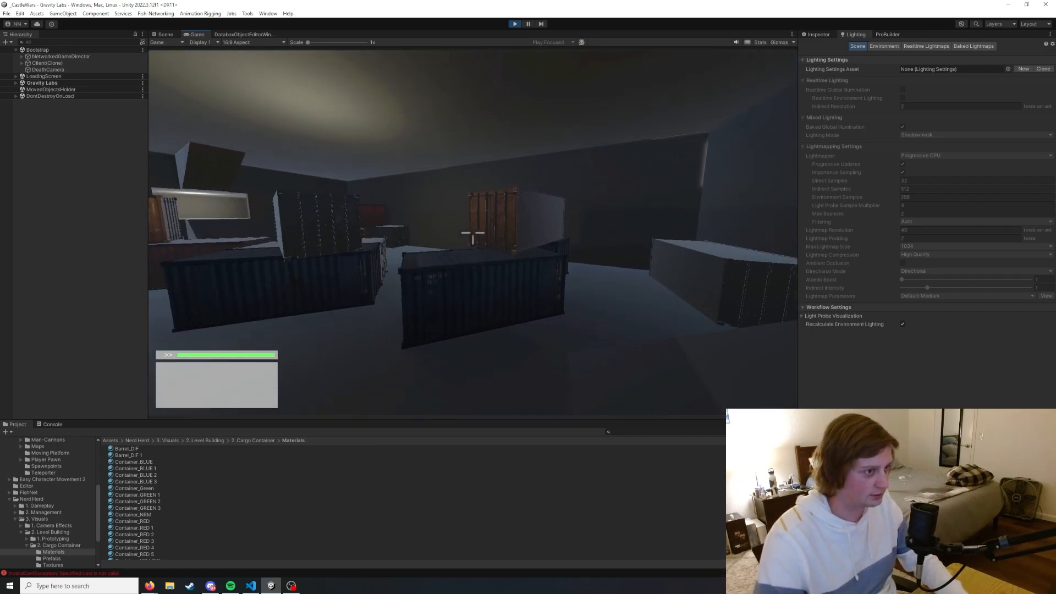
key("shift")
key("w")
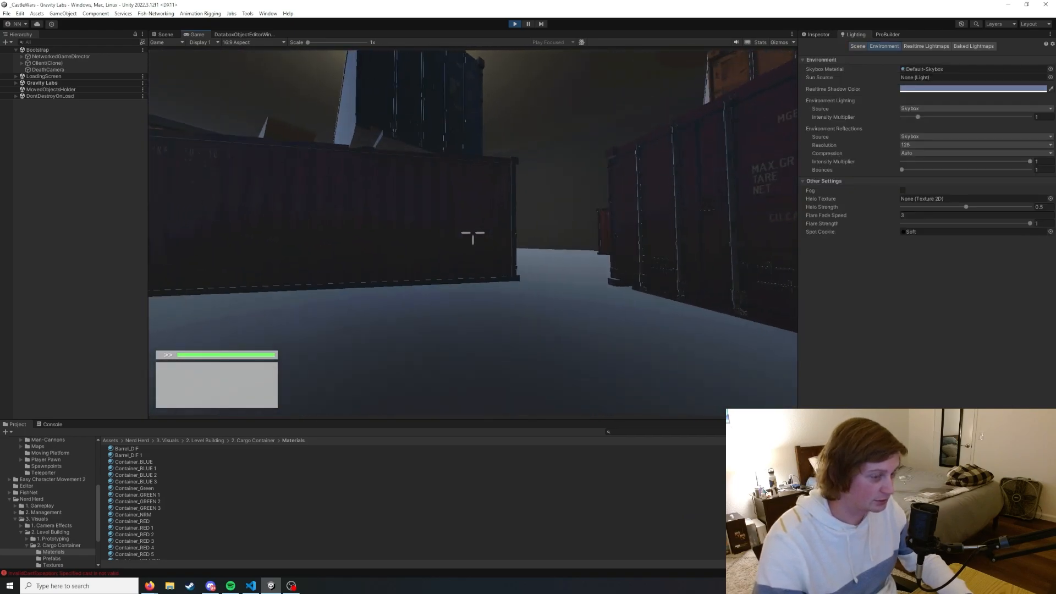
- Run the player up the ramp into the end room and examine the container hall's lighting from there
key("w")
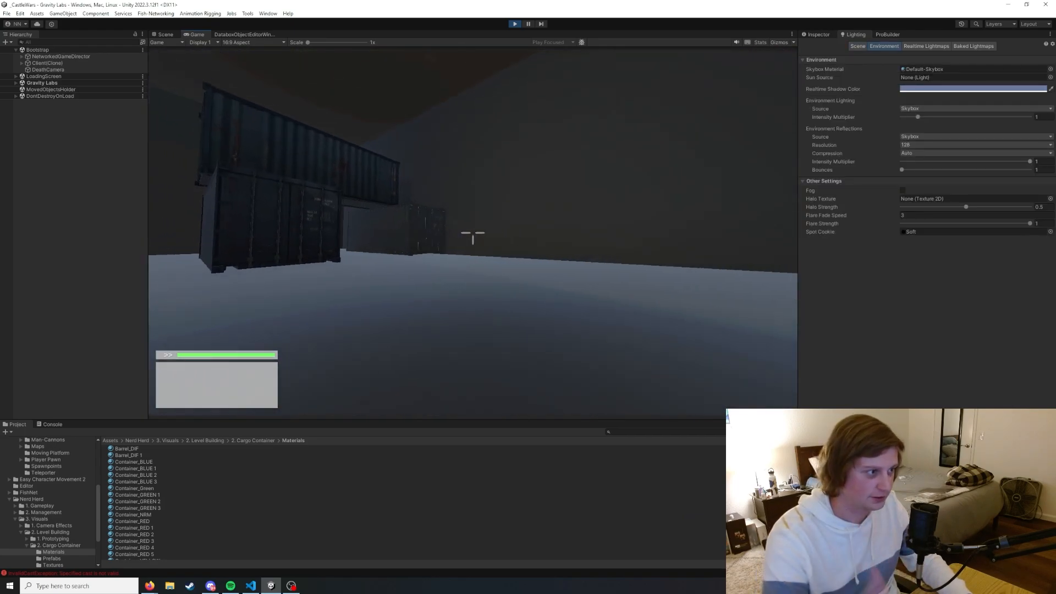
key("w")
key("shift")
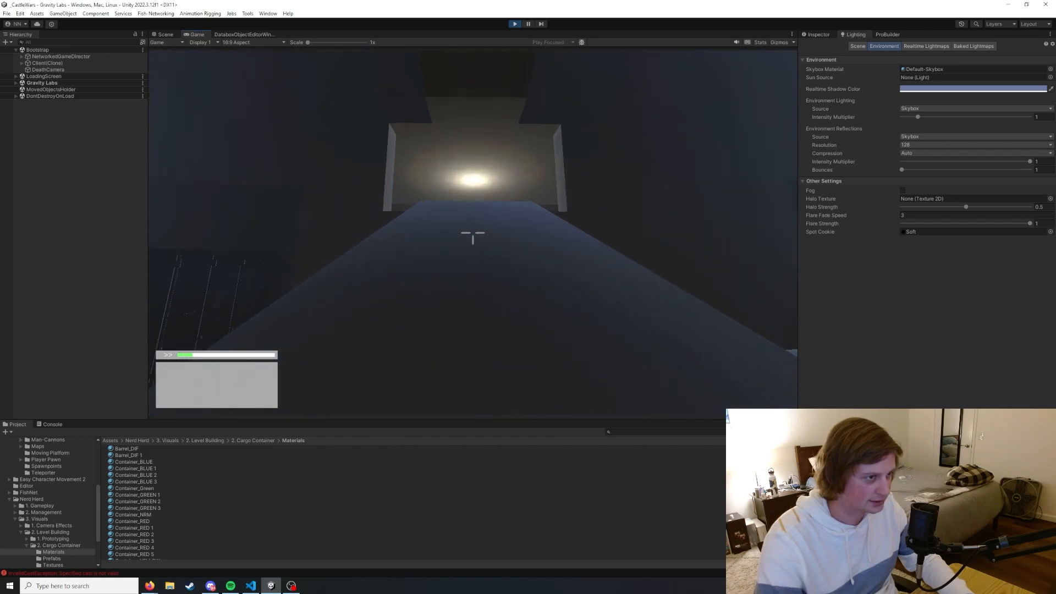
key("w")
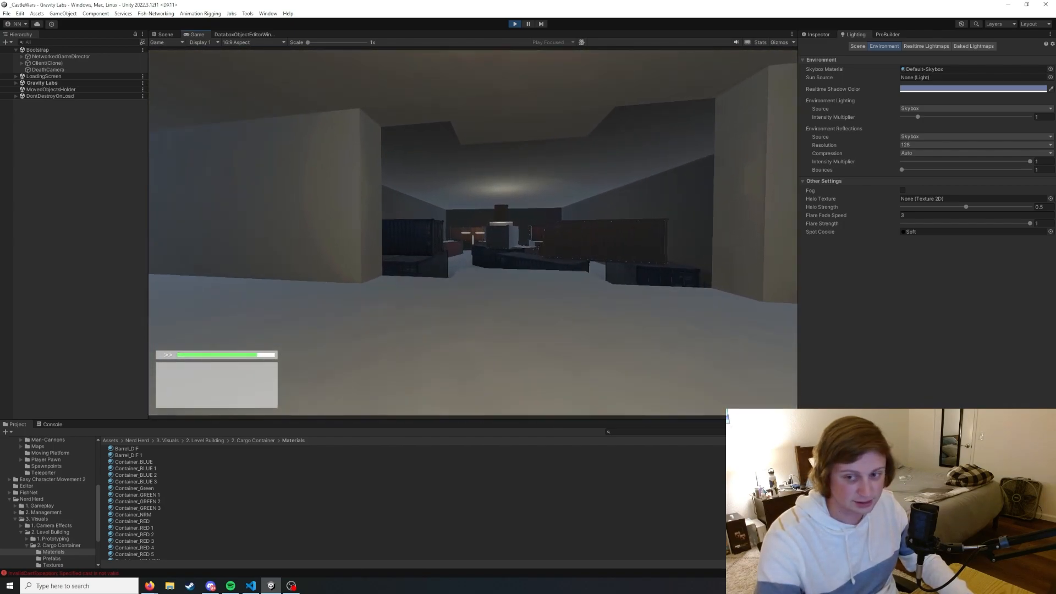
key("w")
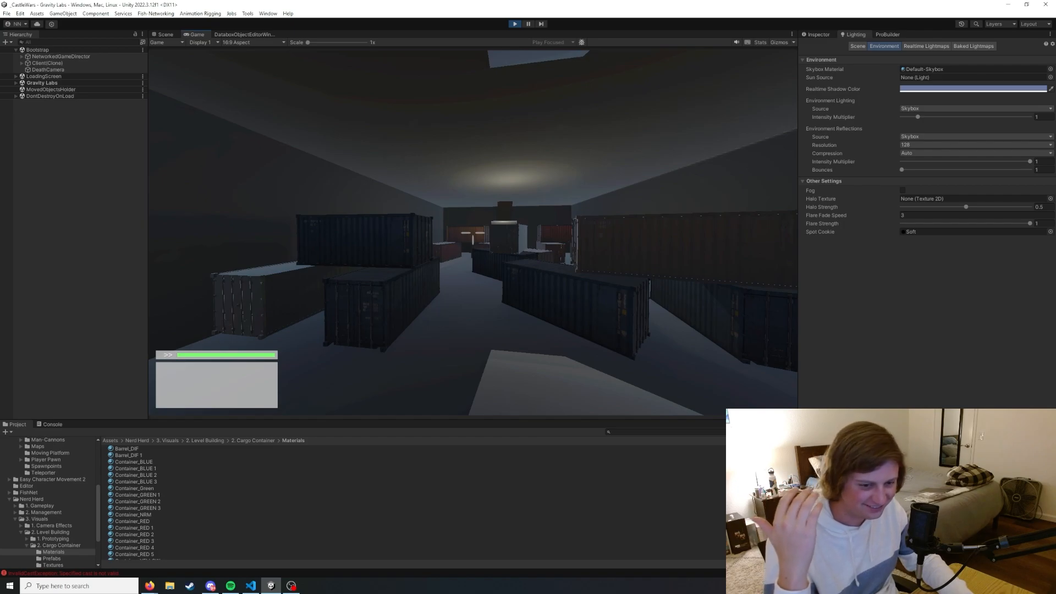
- Pause and resume the match, cross the container tops once more to check the routes, and stop the game
key("Escape")
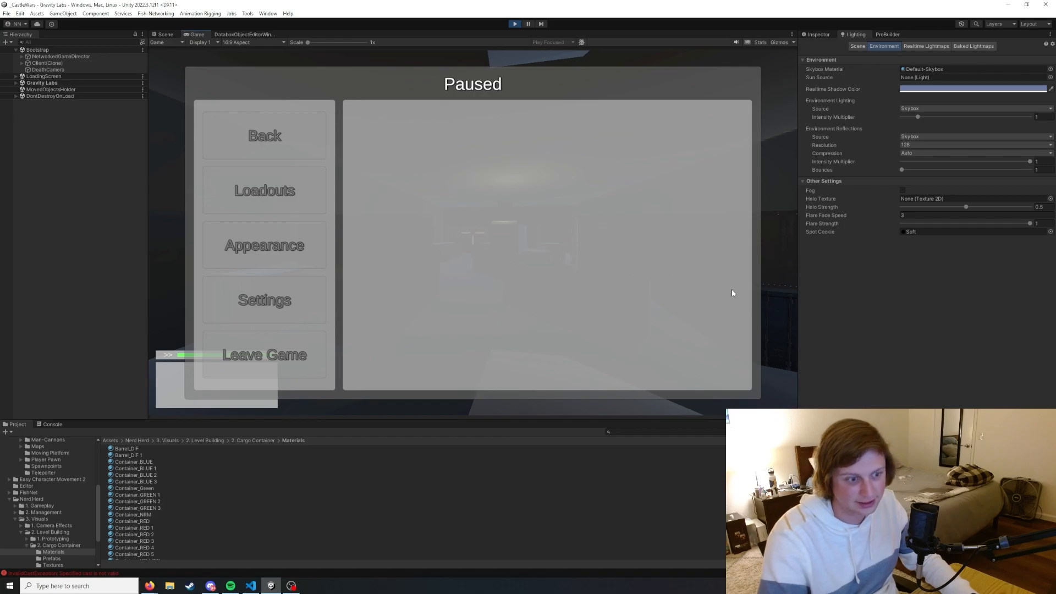
key("Escape")
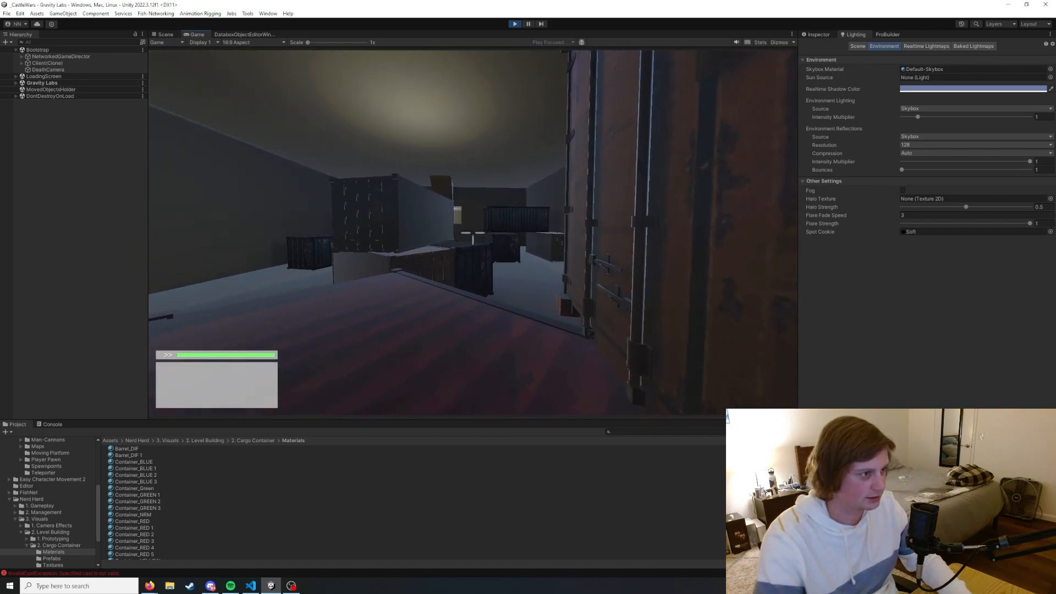
key("w")
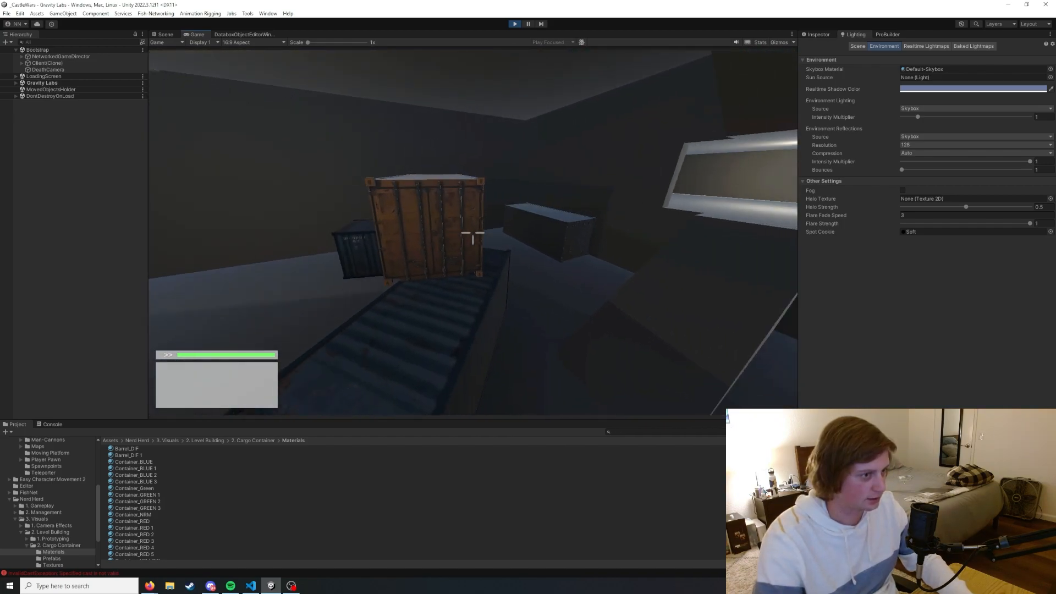
key("w")
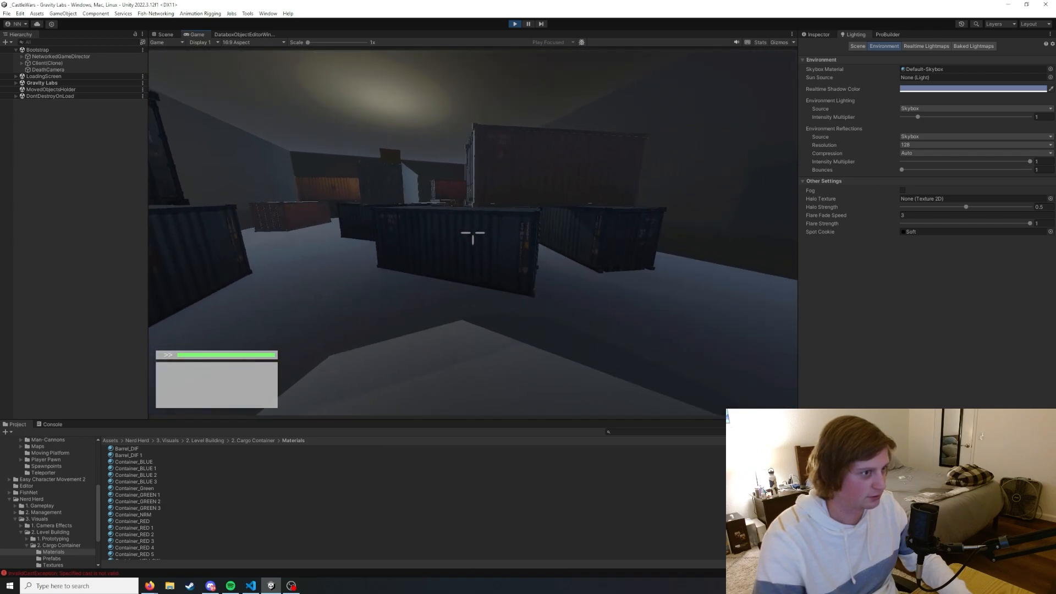
key("w")
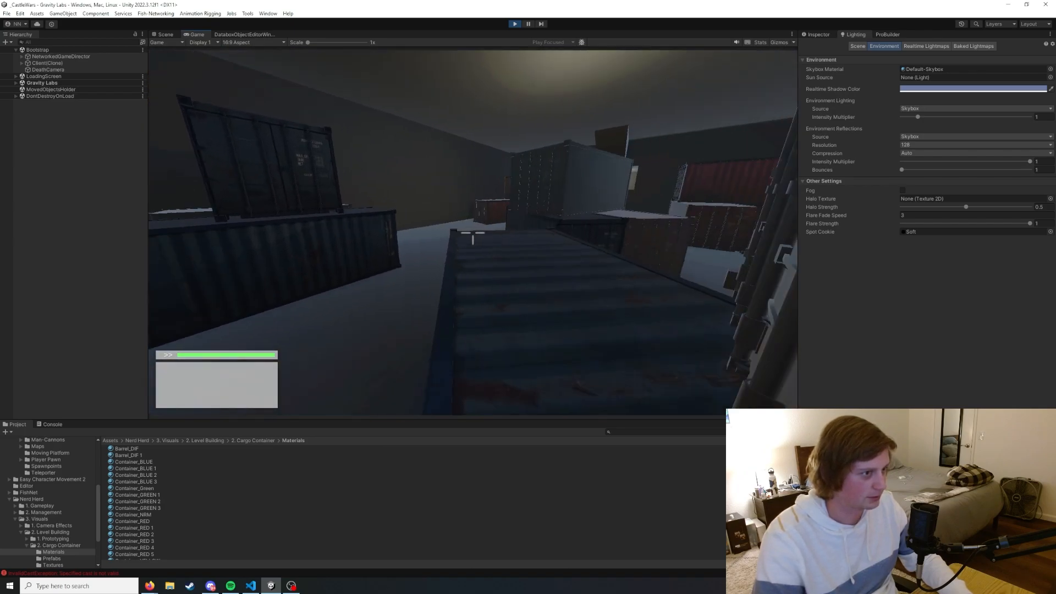
key("ctrl+p")
- Duplicate a cargo container in the Gravity Labs scene and raise the copy toward the ceiling
key("w")
right_click_drag(317, 188, 385, 190)
left_click(330, 189)
key("ctrl+d")
left_click_drag(472, 264, 474, 167)
- Adjust the rotation of the raised container geometry to suit the upside-down ceiling layout
left_click(50, 109)
key("e")
right_click_drag(418, 192, 401, 281)
key("w")
left_click(922, 106)
- Duplicate more ceiling containers and recolour them with the Container_BLUE 2 and Container_YELLOW 1 materials
key("ctrl+d")
left_click_drag(135, 475, 352, 275)
right_click_drag(435, 236, 475, 259)
key("ctrl+d")
scroll(275, 506, "down", 2)
left_click_drag(139, 551, 477, 276)
- Make another ceiling container copy and adjust its rotation and position
key("ctrl+d")
key("e")
key("w")
right_click_drag(488, 240, 324, 264)
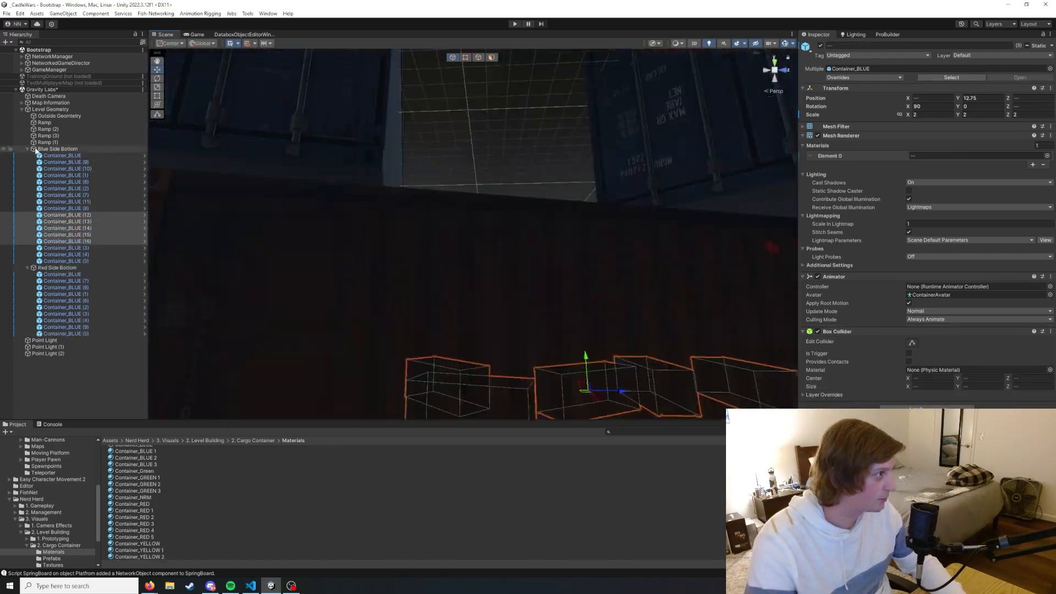
- Collapse the Blue Side Bottom group and deactivate the MainCamera under GameManager
left_click(28, 149)
left_click(48, 96)
left_click(21, 70)
left_click(53, 84)
- Dock the ProBuilder Material Editor and apply the red tiled prototype material to the Outside Geometry's floor faces
left_click(59, 136)
left_click(492, 57)
left_click_drag(322, 86, 925, 35)
left_click(312, 220)
right_click_drag(312, 220, 634, 134)
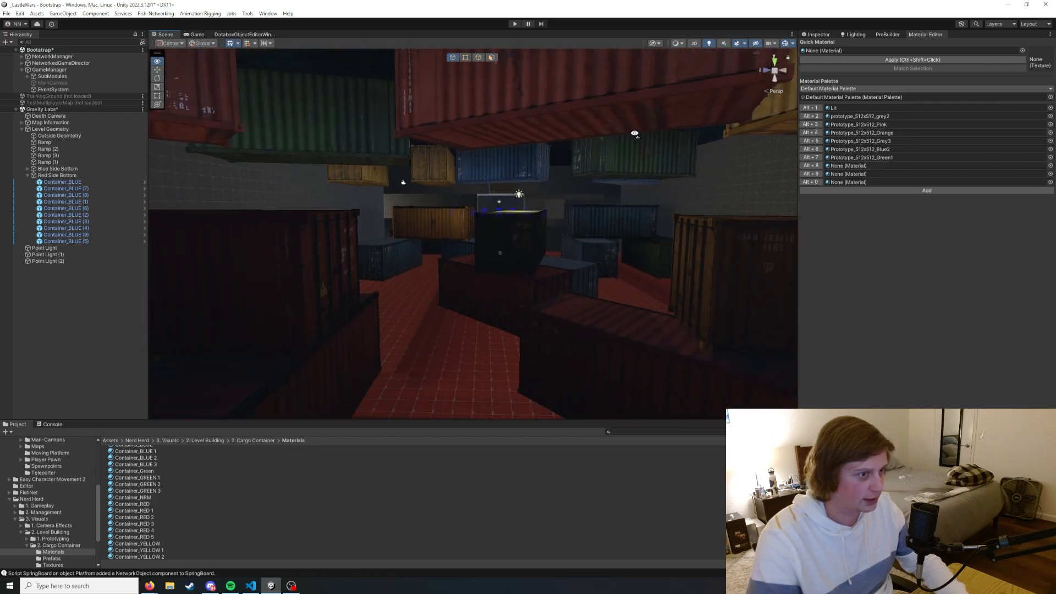
- Preview the container layout and floor colours through the game camera, and inspect the hanging containers in the scene
left_click(195, 34)
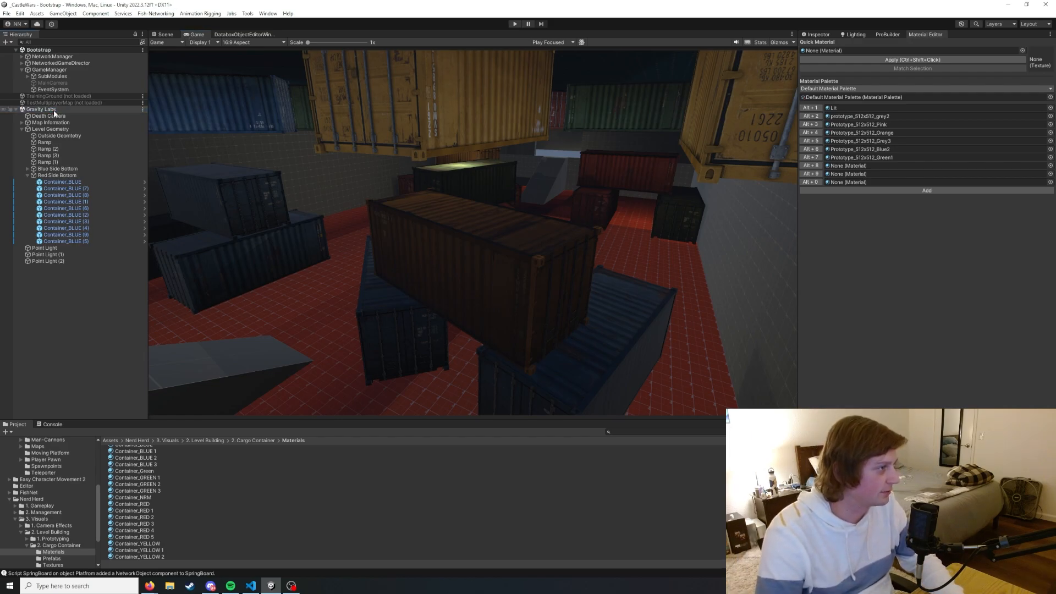
left_click(165, 34)
key("w")
right_click_drag(502, 160, 417, 171)
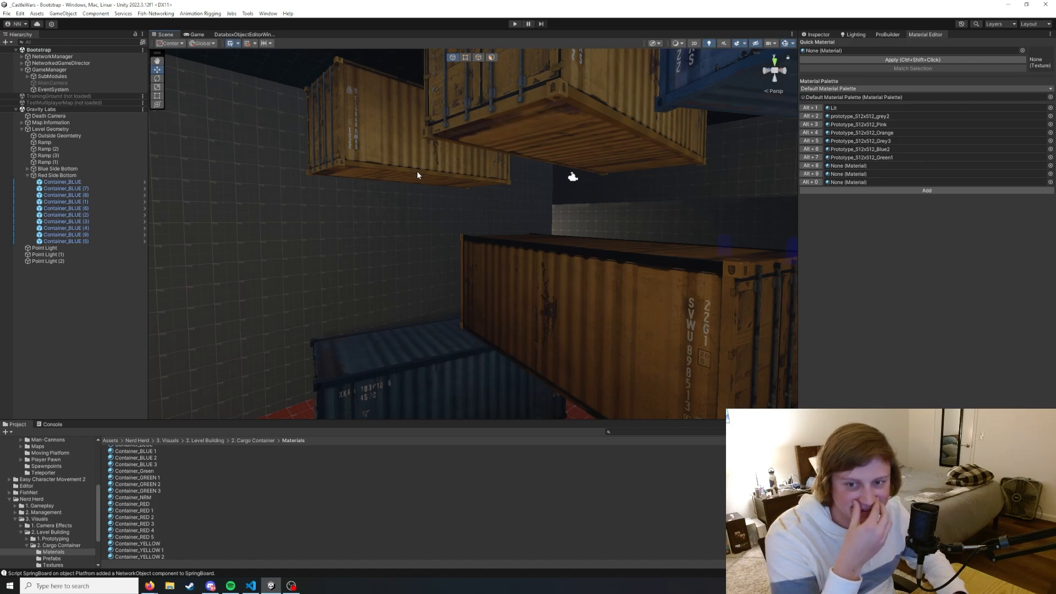
- Create an empty object, move it into the Gravity Labs scene, and name it Gravity Labs Timer
left_click(110, 441)
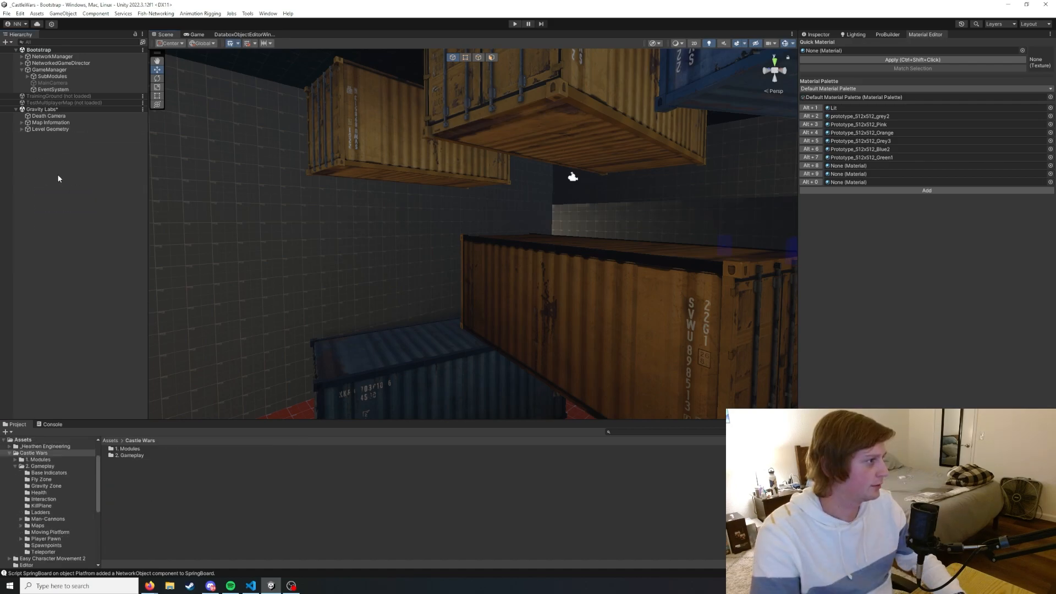
right_click(49, 170)
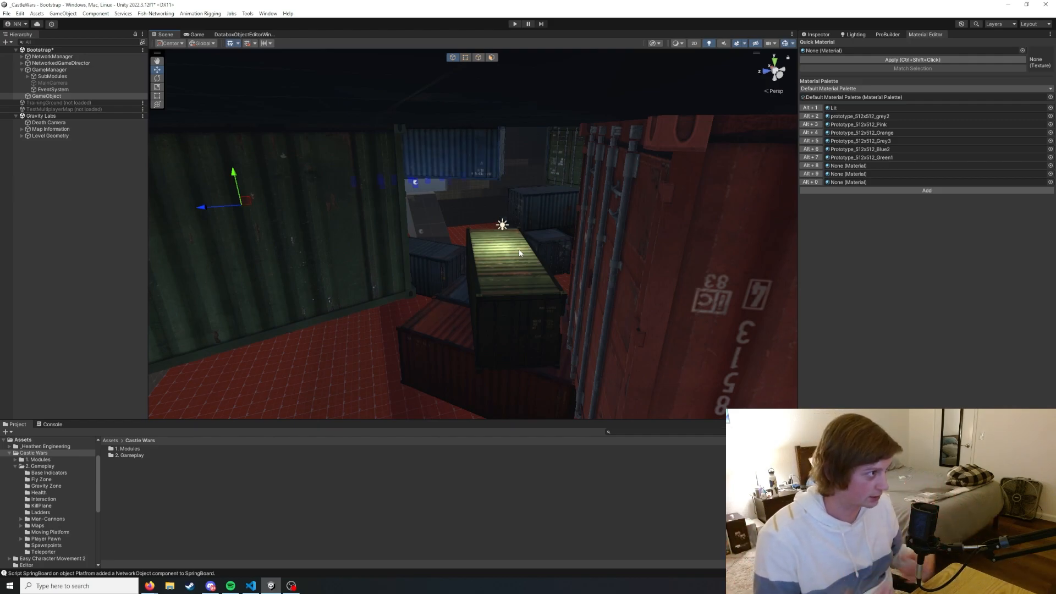
left_click_drag(46, 95, 58, 144)
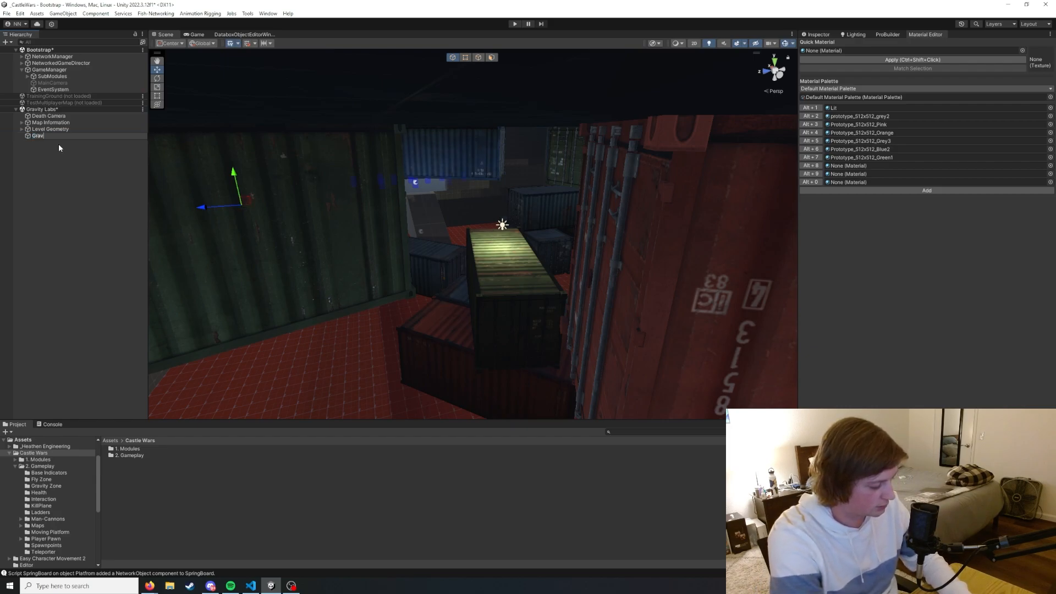
type("Timer")
key("Return")
- Create a C# script named GravityTimer in the Gravity Labs map folder
right_click(143, 477)
mouse_move(210, 254)
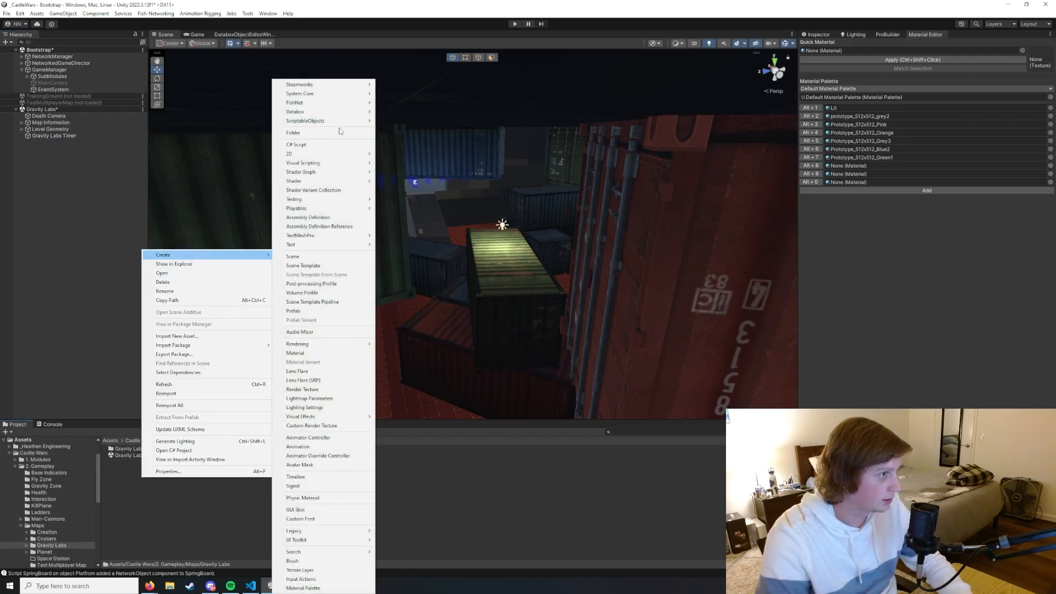
left_click(331, 145)
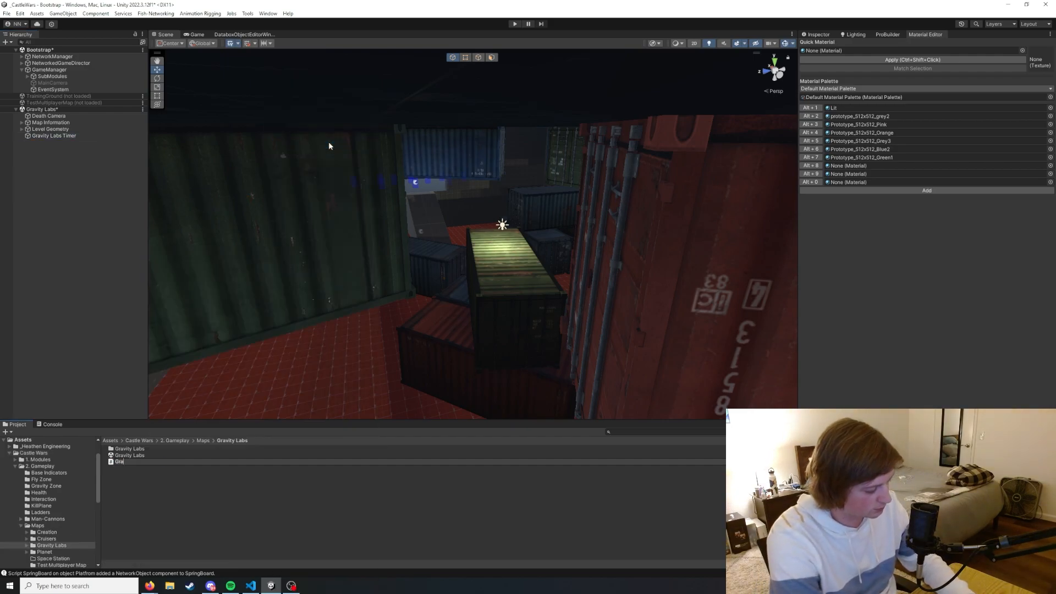
type("GravityTimer")
key("Return")
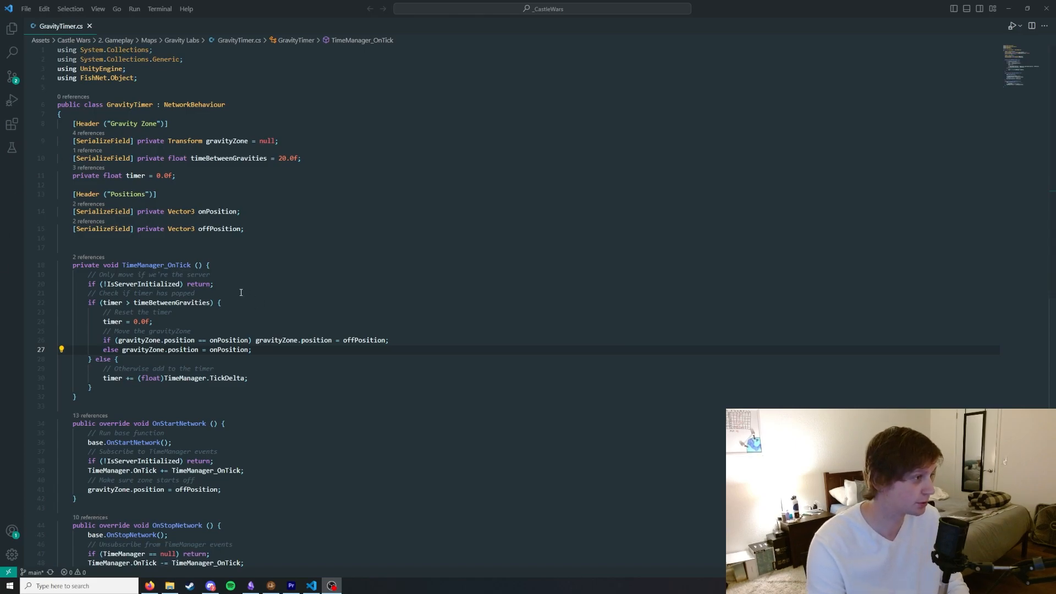
- In Visual Studio Code, review the gravityZone, timeBetweenGravities, onPosition and offPosition fields of the GravityTimer script
left_click_drag(160, 141, 276, 140)
left_click(290, 139)
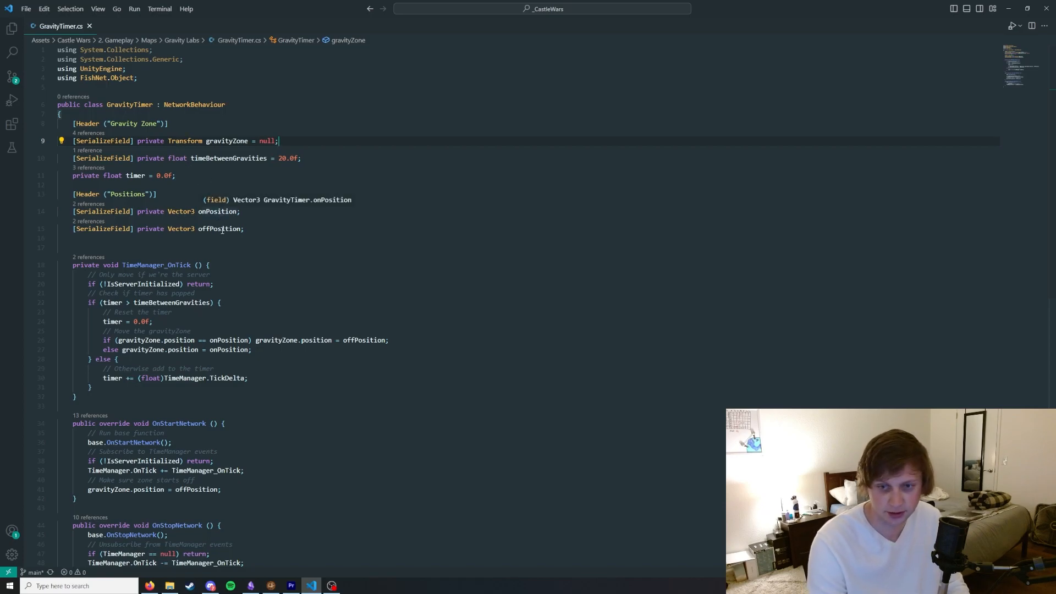
left_click_drag(167, 158, 308, 158)
left_click(308, 159)
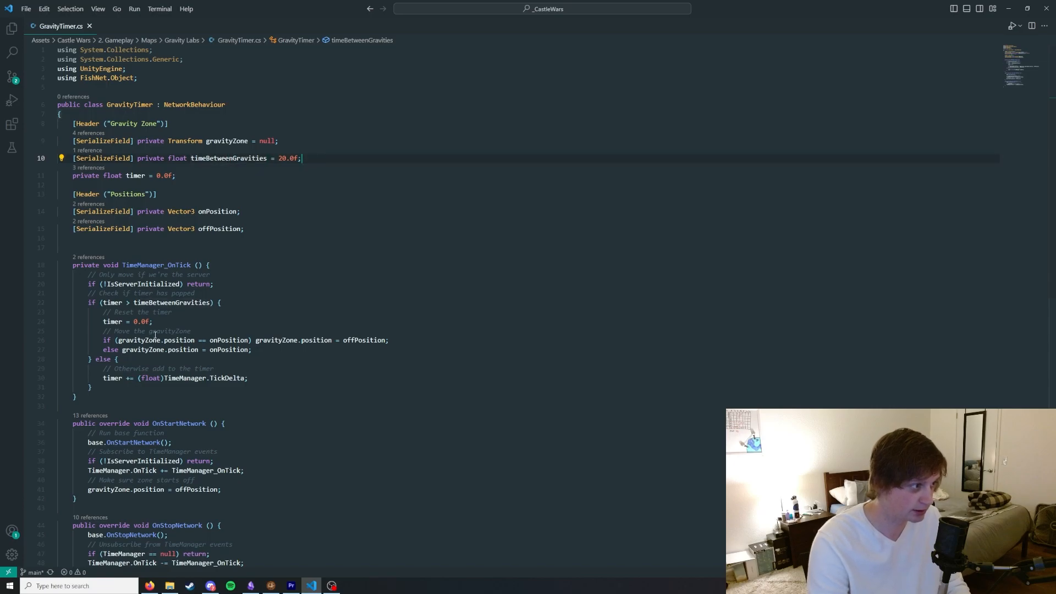
left_click(217, 212)
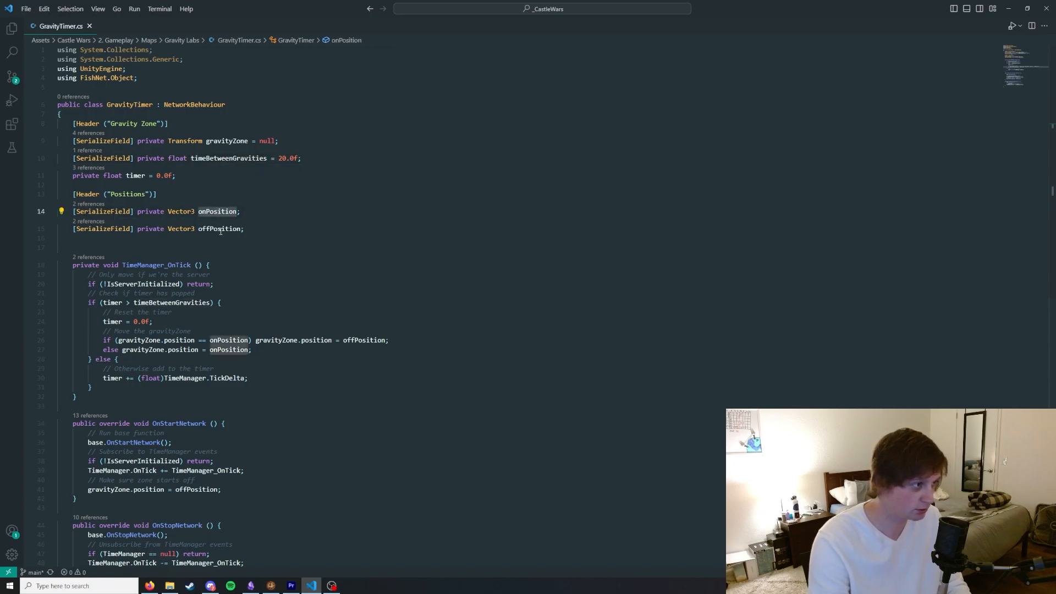
left_click(240, 229)
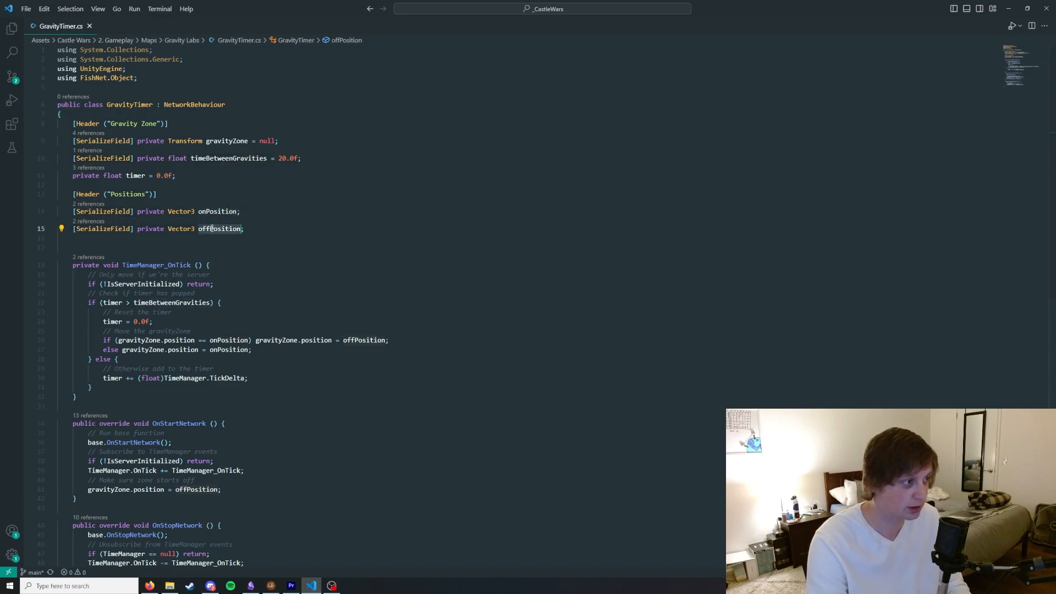
left_click(214, 212)
left_click(250, 210)
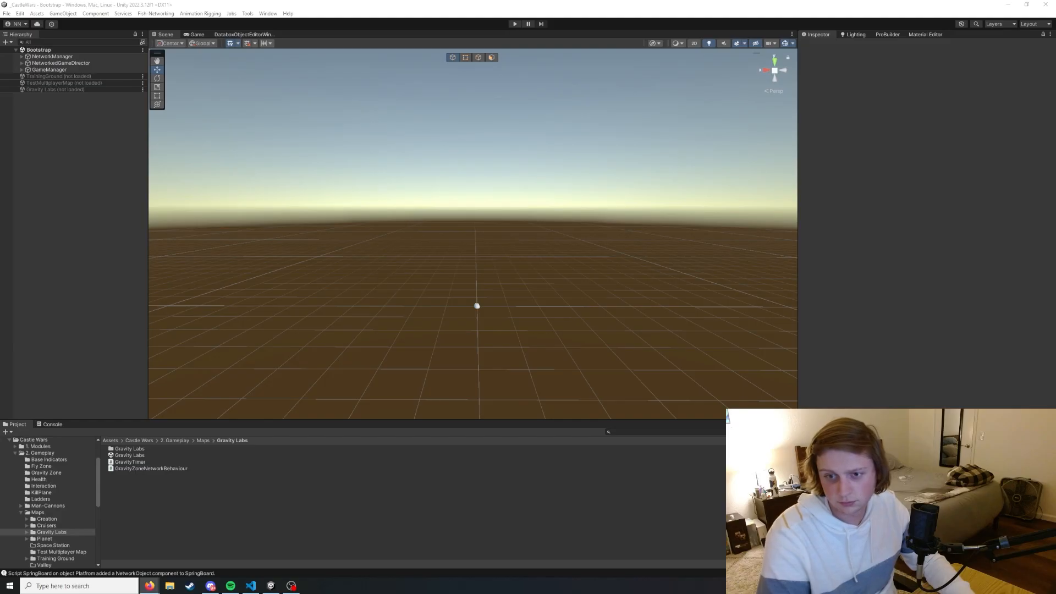
- Run the game, host a local lobby on the Gravity Labs map, and start a match to test the gravity timer
key("ctrl+p")
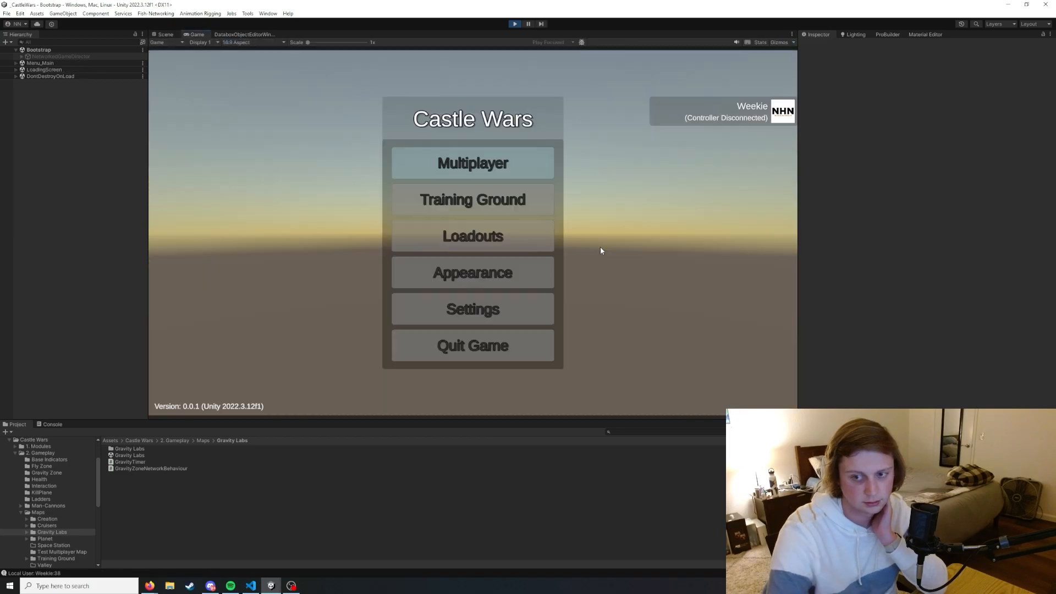
left_click(528, 165)
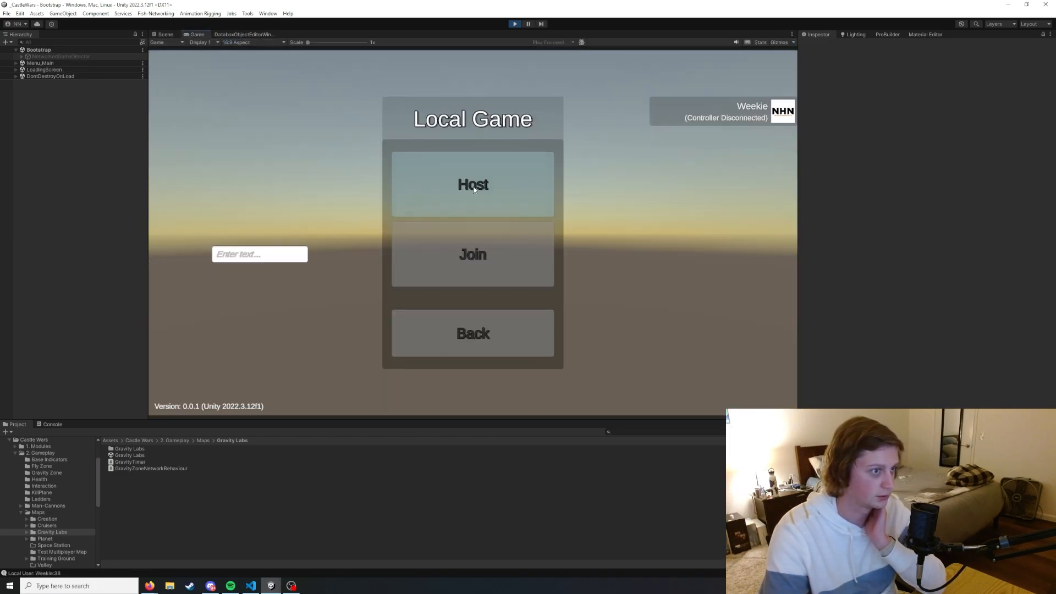
left_click(473, 185)
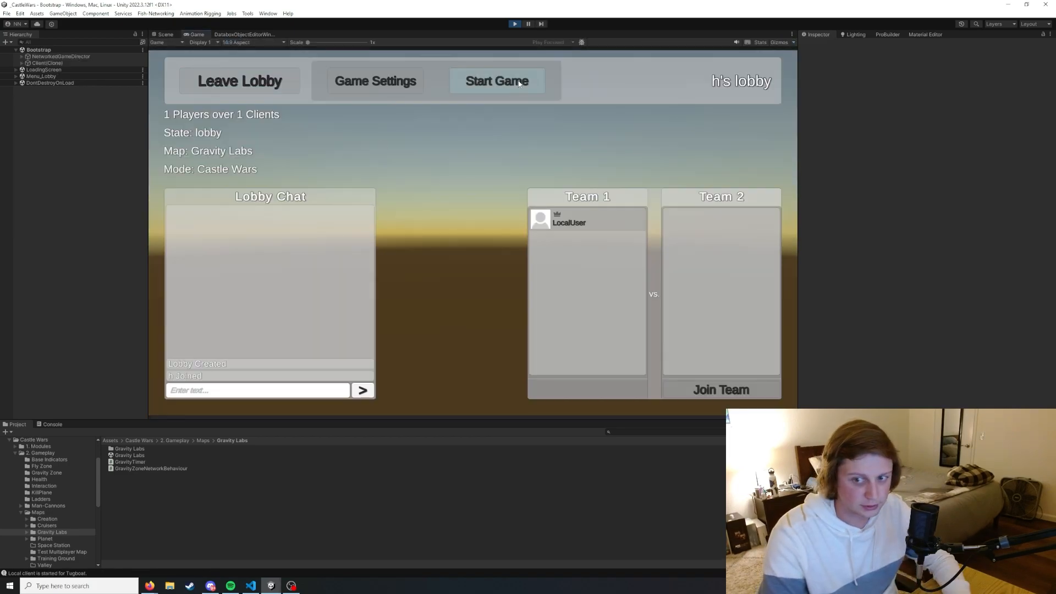
left_click(518, 82)
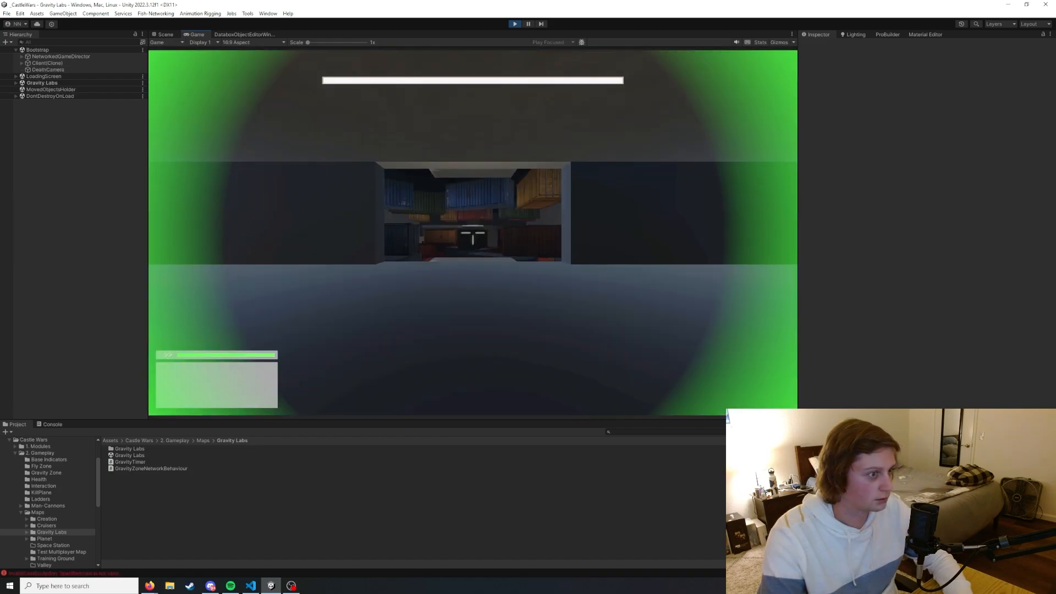
- Pause the match, inspect the Gravity Zone object under Gravity Labs Timer, and resume playing
key("Escape")
left_click(440, 73)
key("Escape")
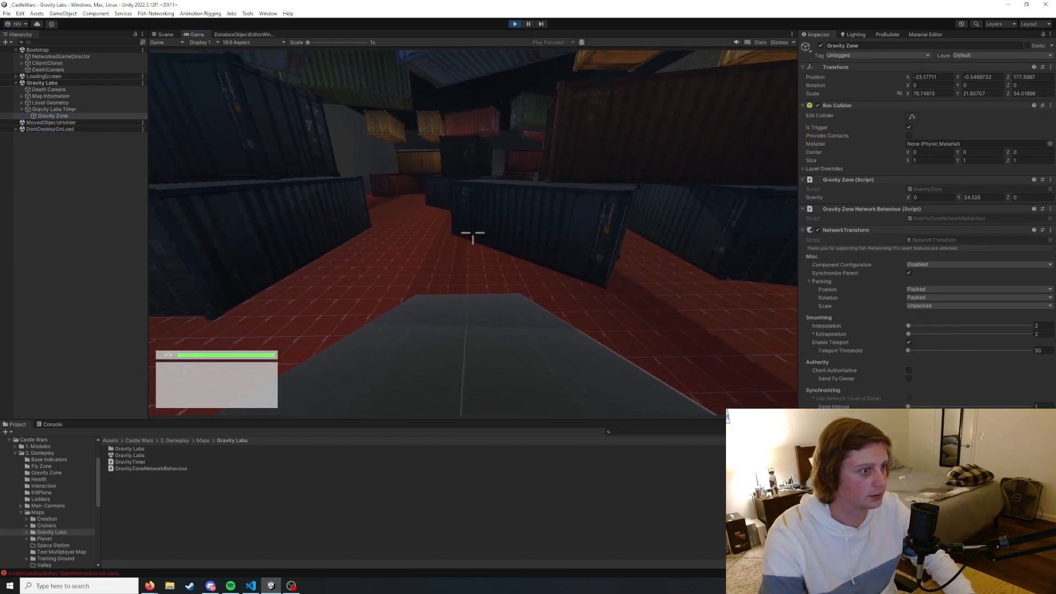
- Move the player through the containers and ramps of the Gravity Labs map to test the timed gravity switching
key("w")
key("w")
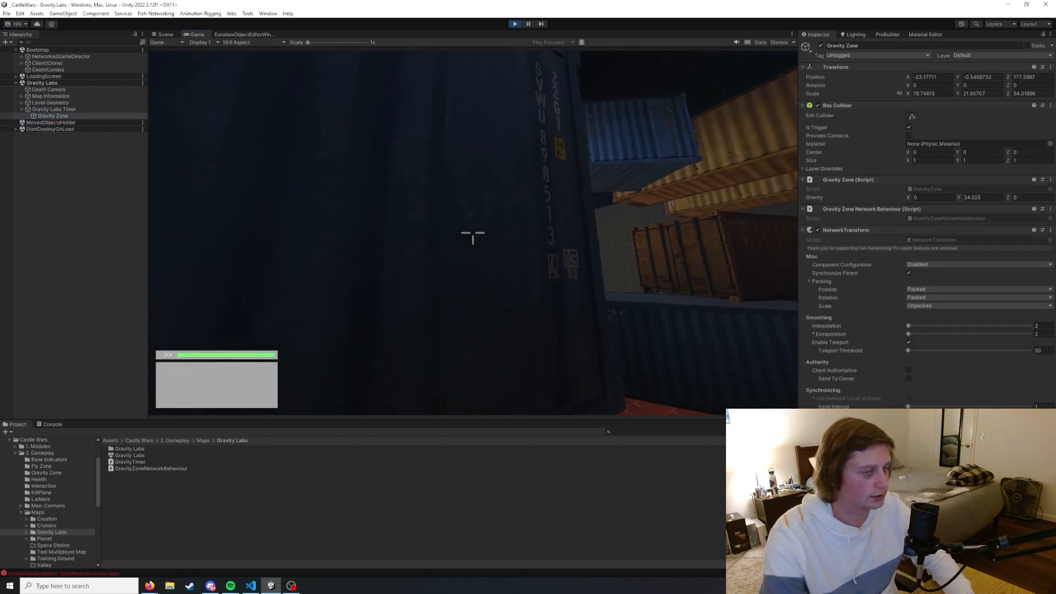
key("space")
key("w")
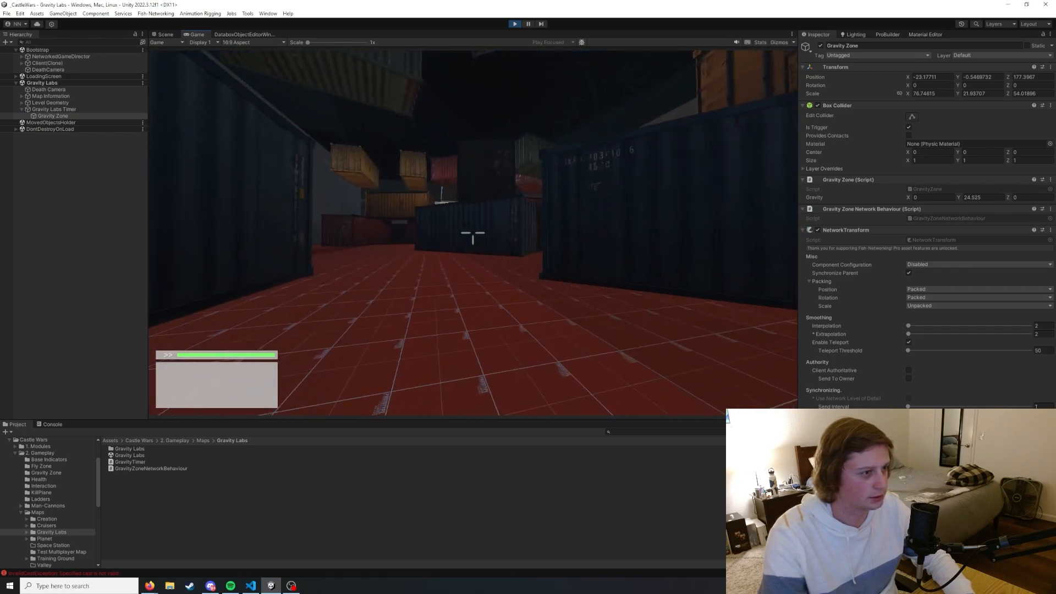
key("w")
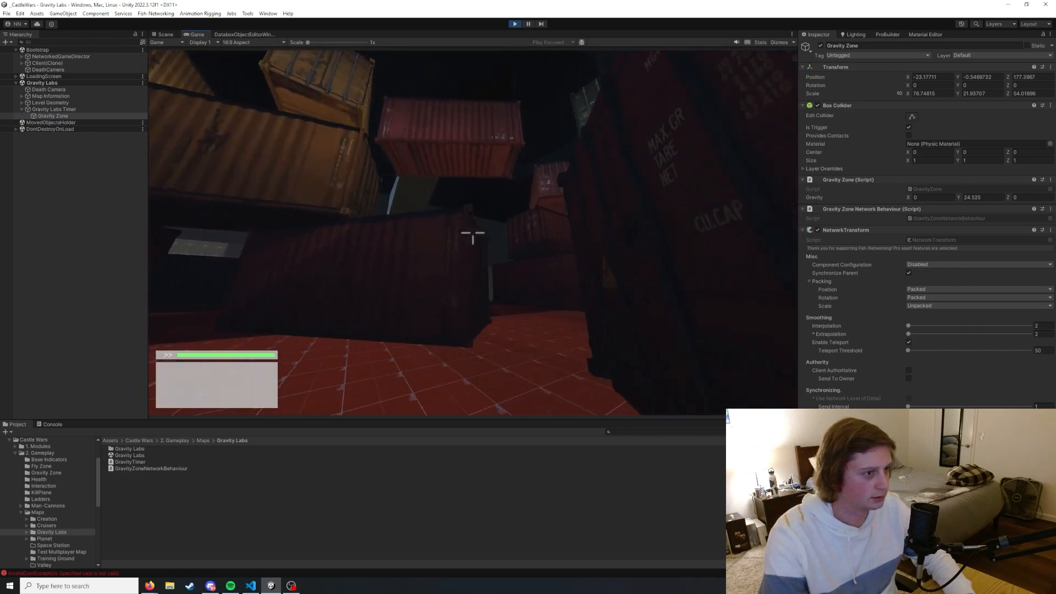
key("w")
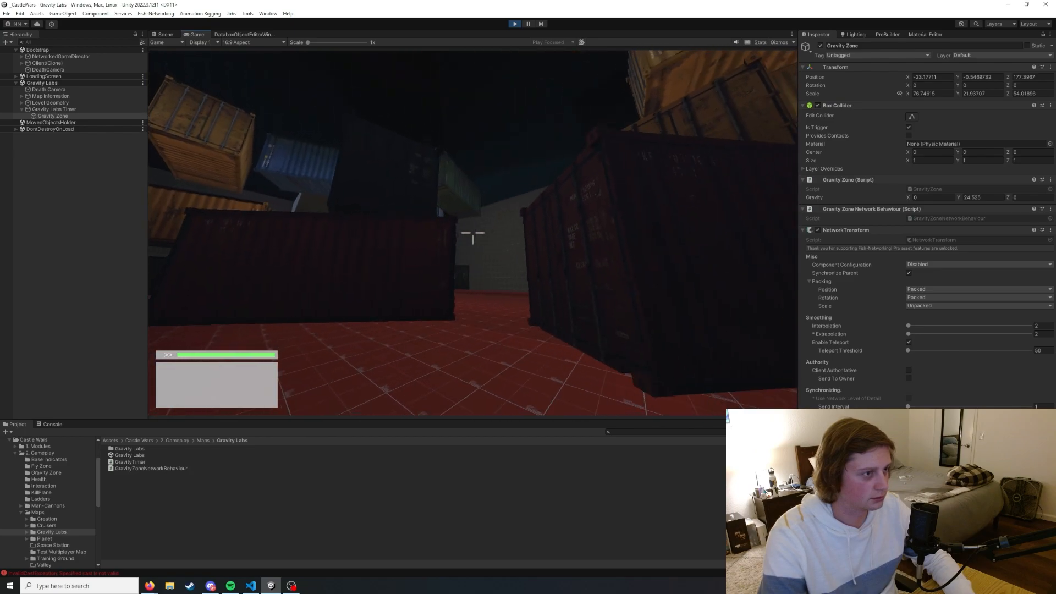
key("w")
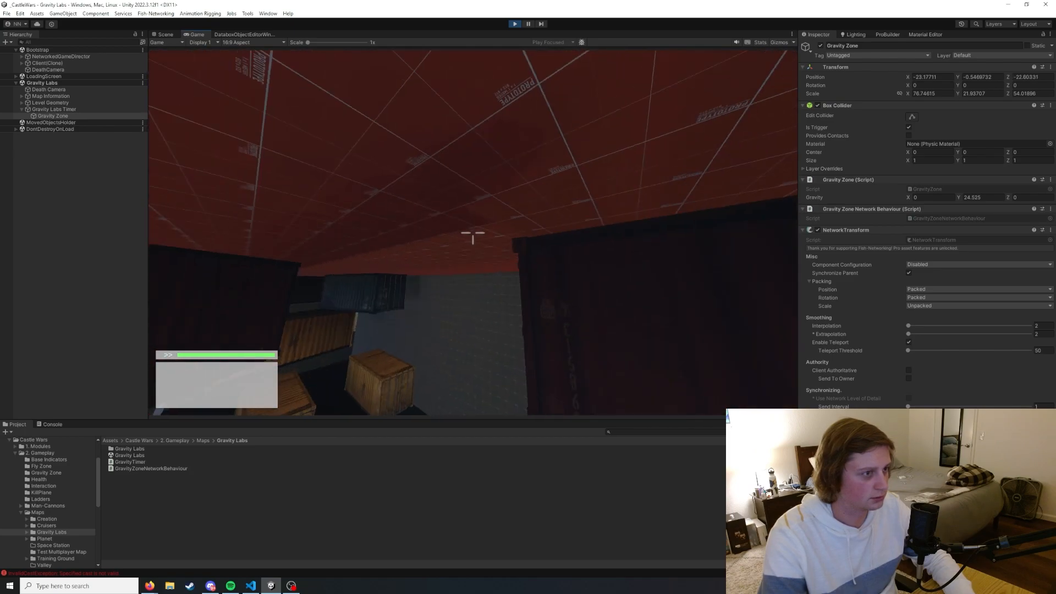
key("w")
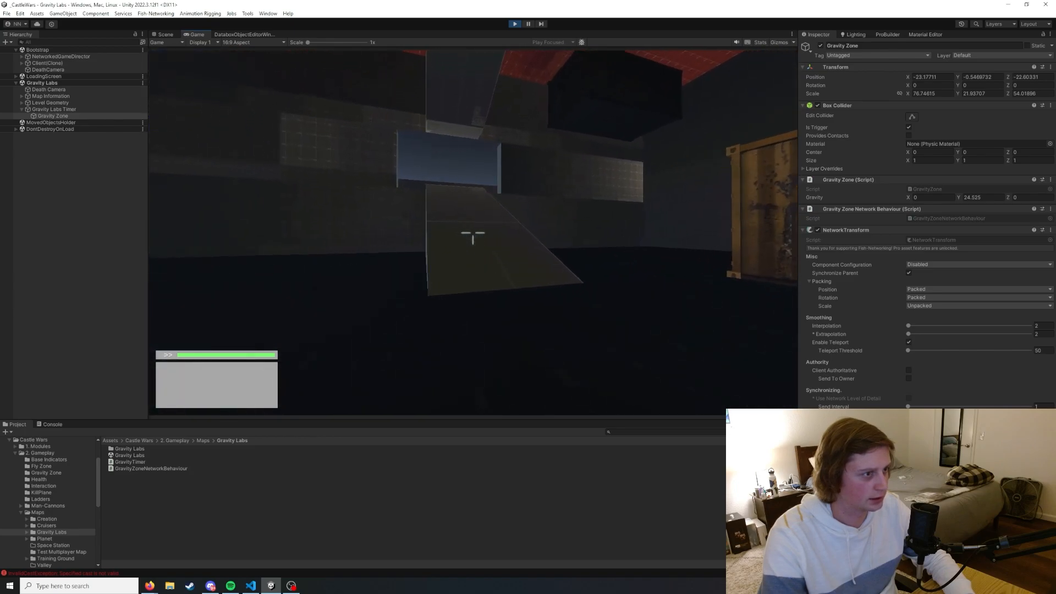
key("w")
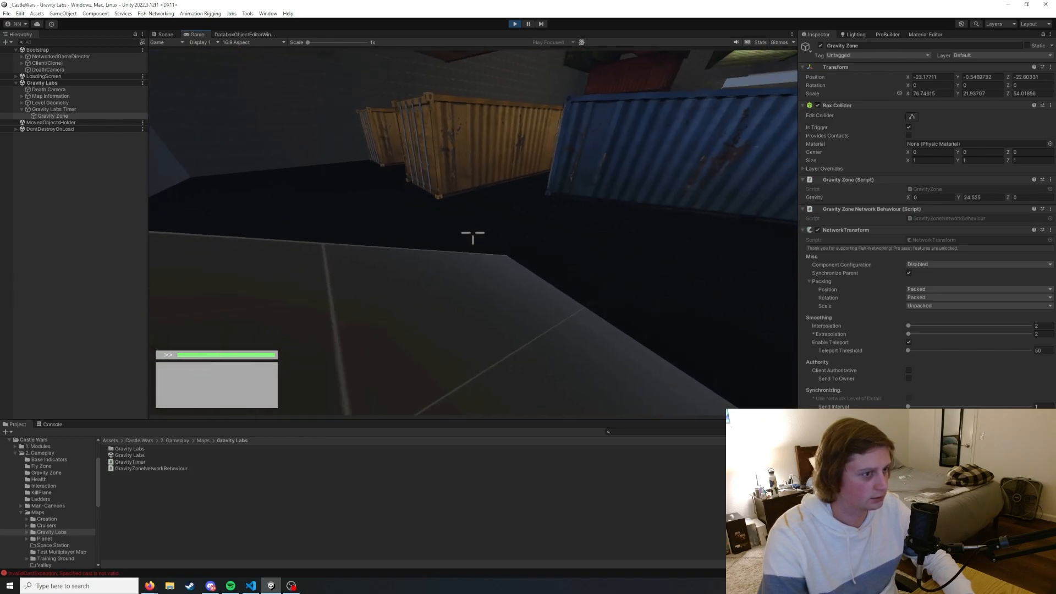
key("a")
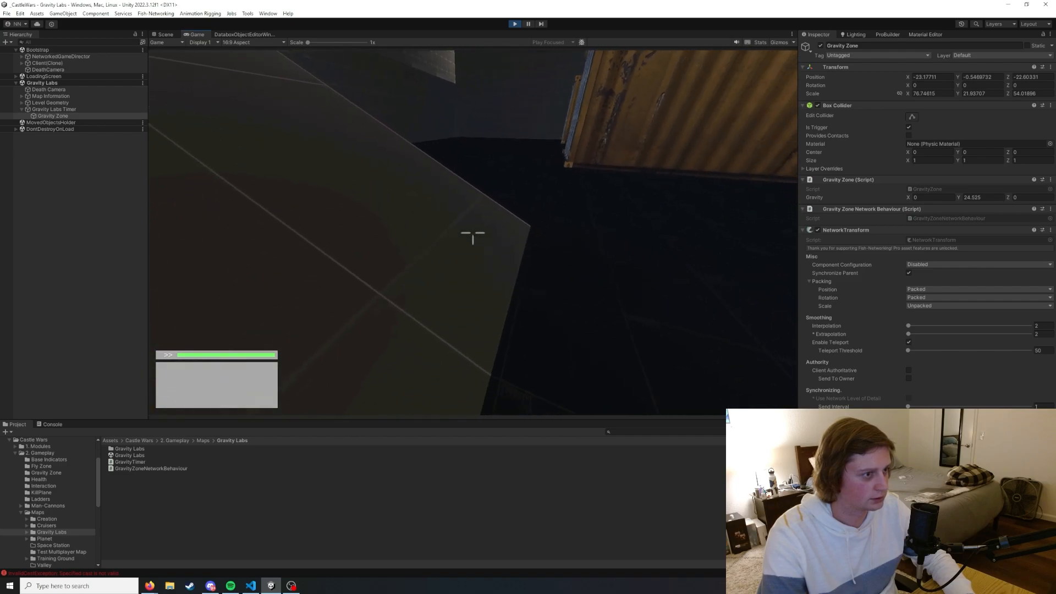
key("w")
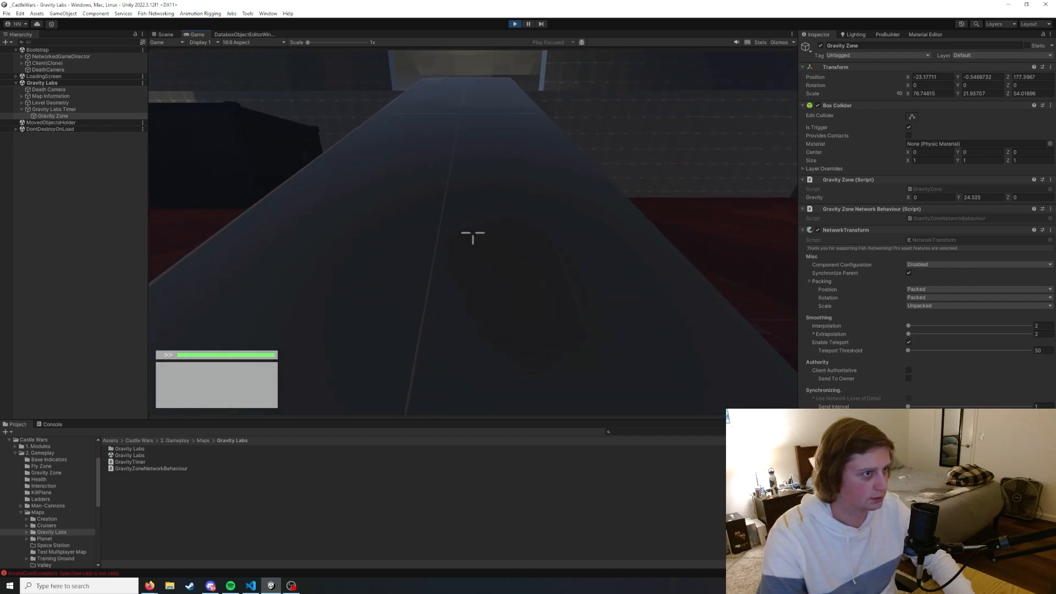
key("w")
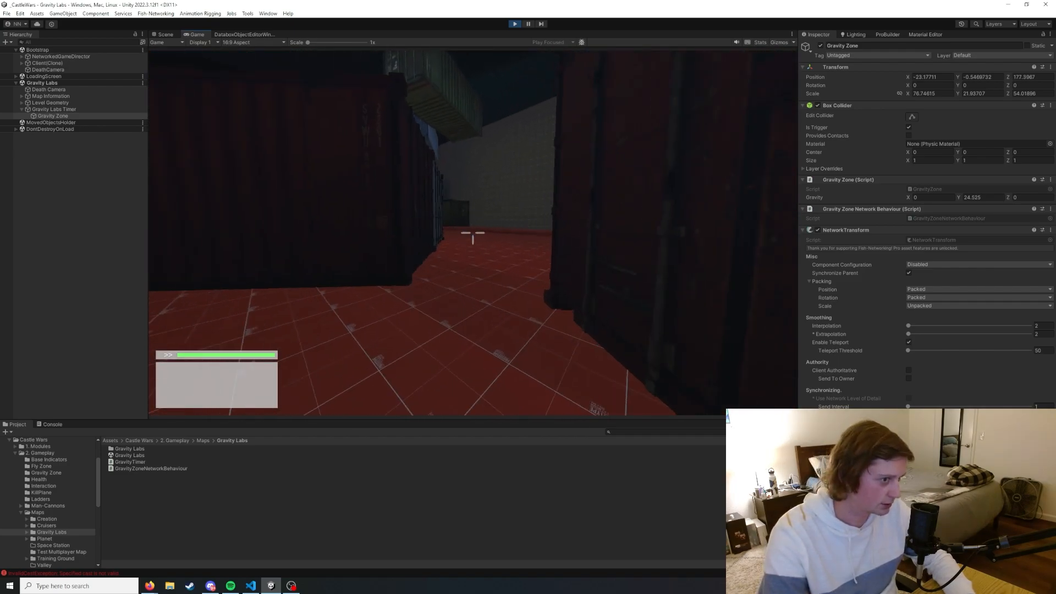
key("w")
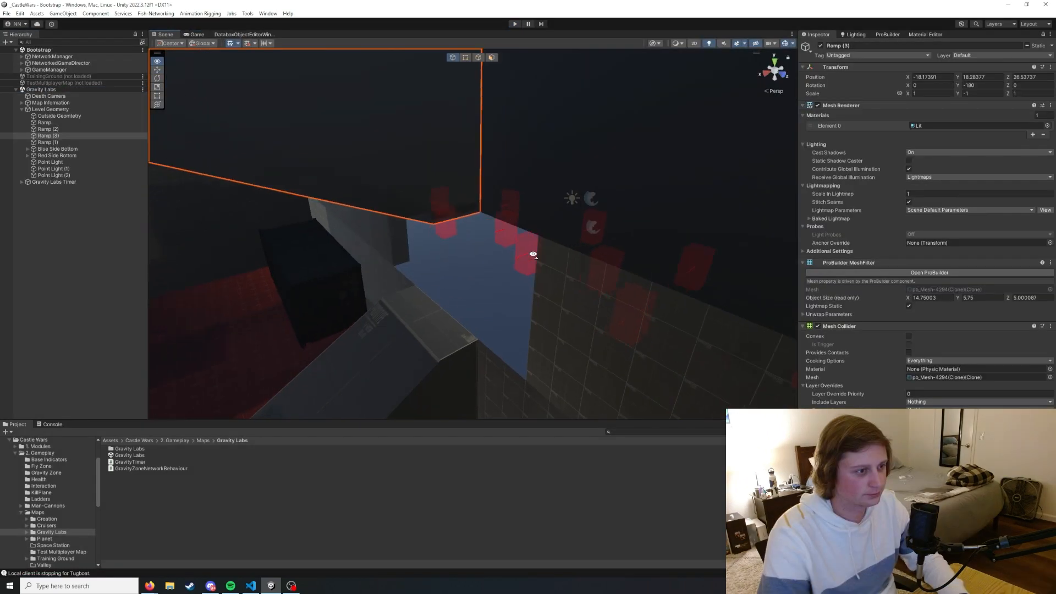
- Unload the Gravity Labs scene and build the Windows development build, choosing its output folder in the Prototype 2 directory
right_click_drag(530, 247, 474, 236)
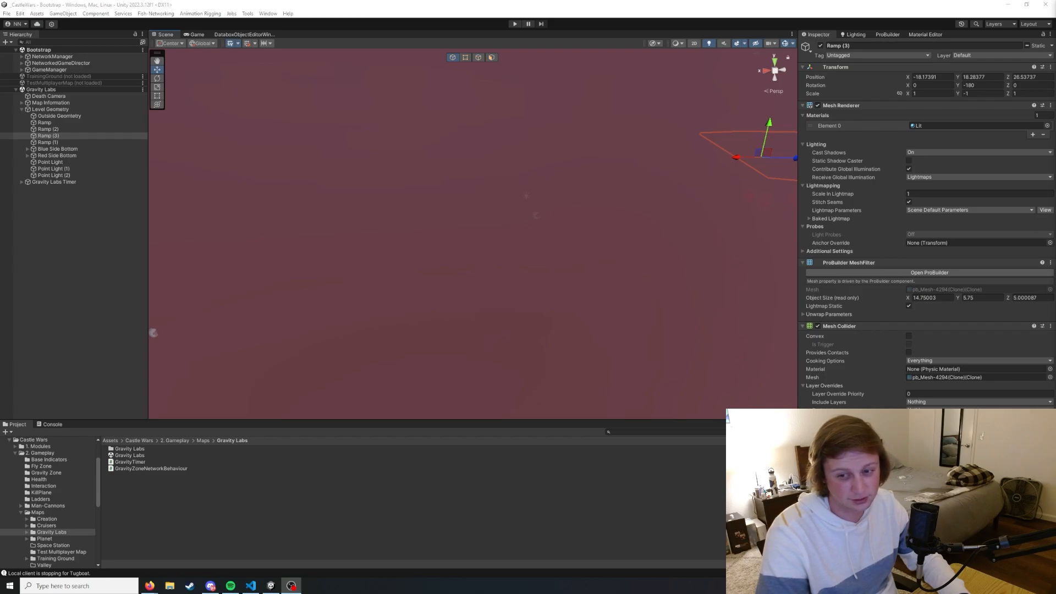
right_click_drag(597, 253, 348, 259)
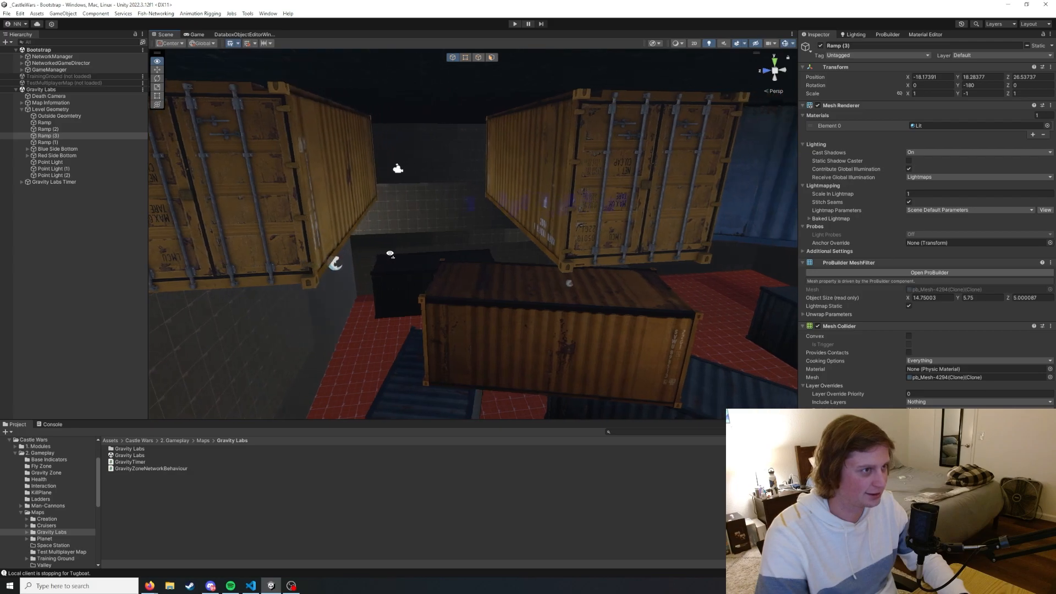
right_click(41, 89)
left_click(72, 141)
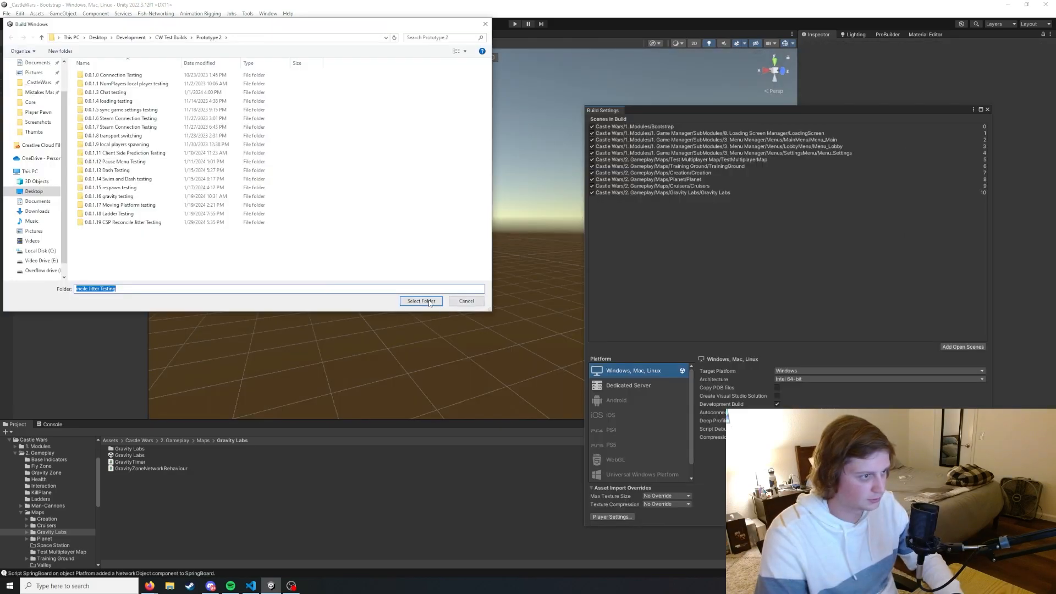
left_click(429, 301)
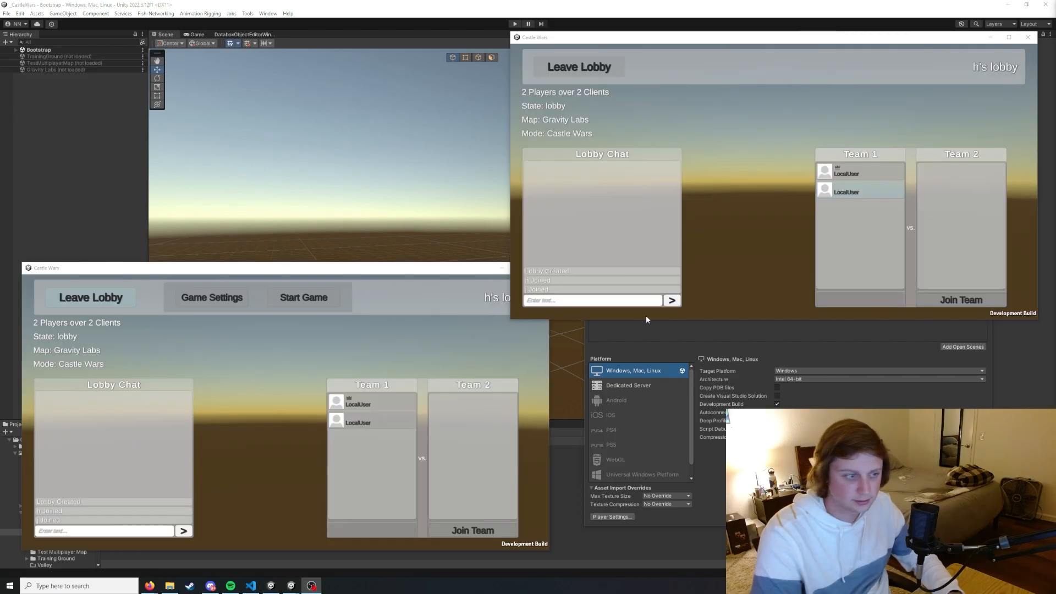
- Start the two-client Castle Wars match on Gravity Labs from the host's lobby window
left_click(298, 341)
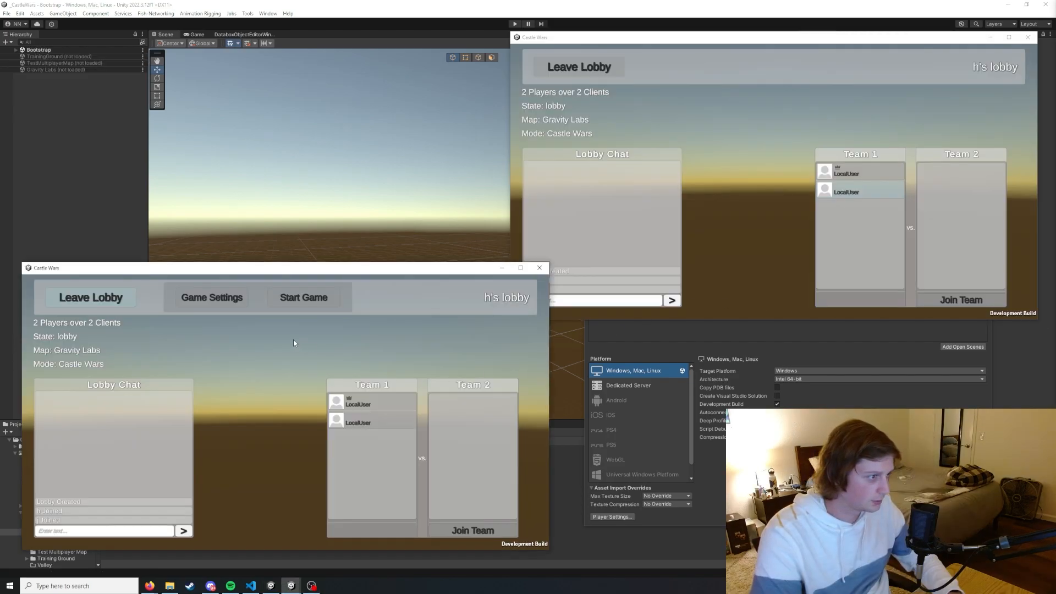
left_click(690, 136)
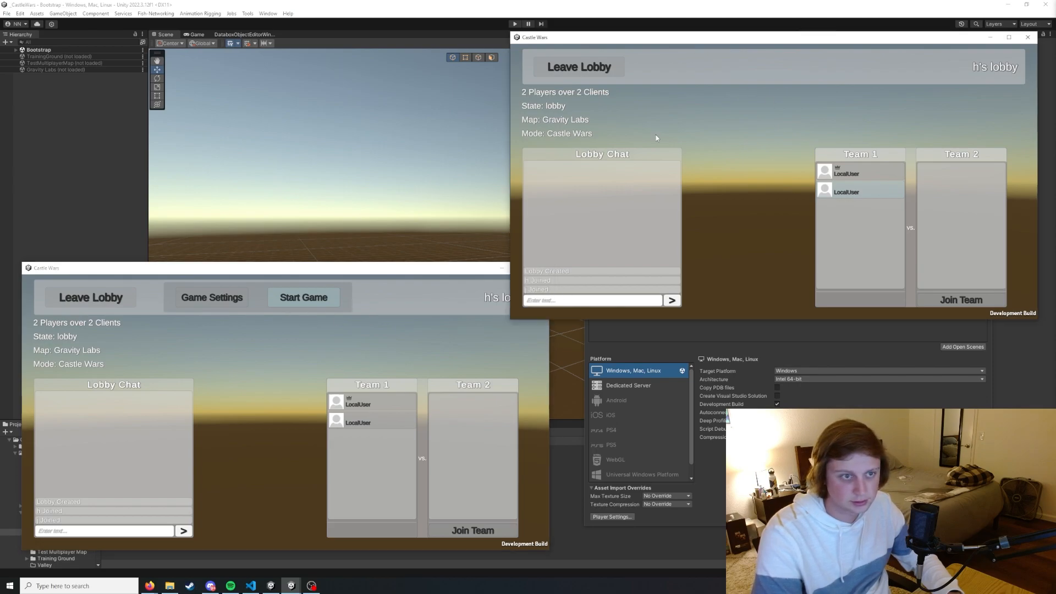
left_click(303, 300)
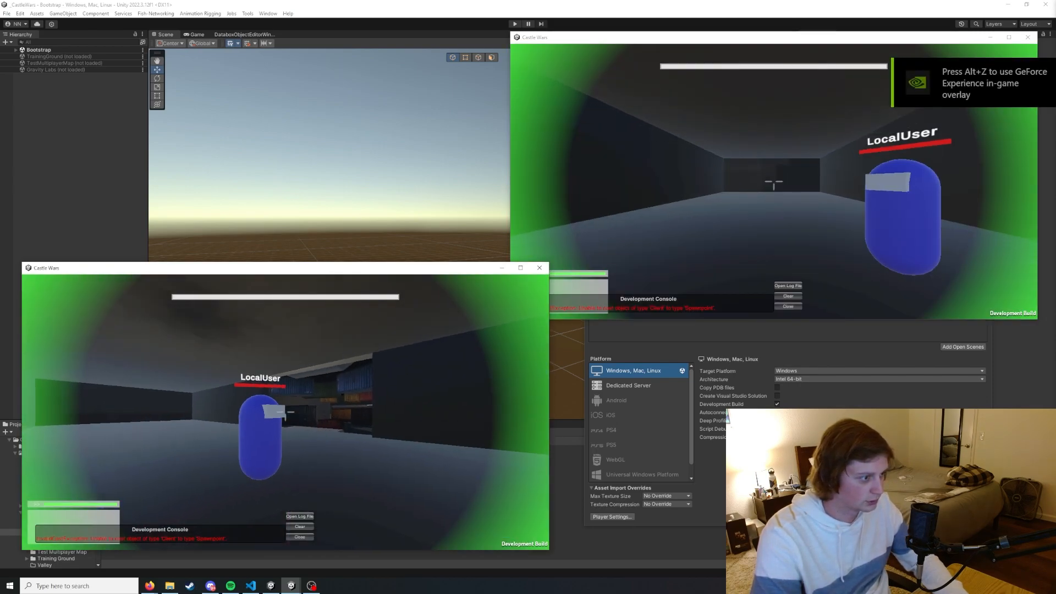
- Move the players around the map in both game clients to test that the gravity zone stays synchronized
key("w")
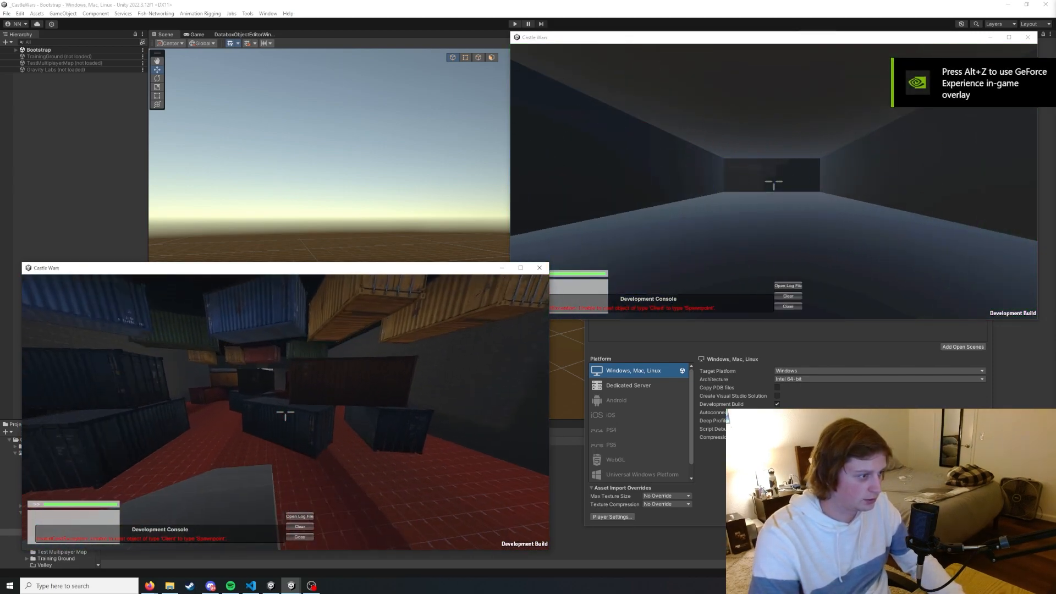
key("w")
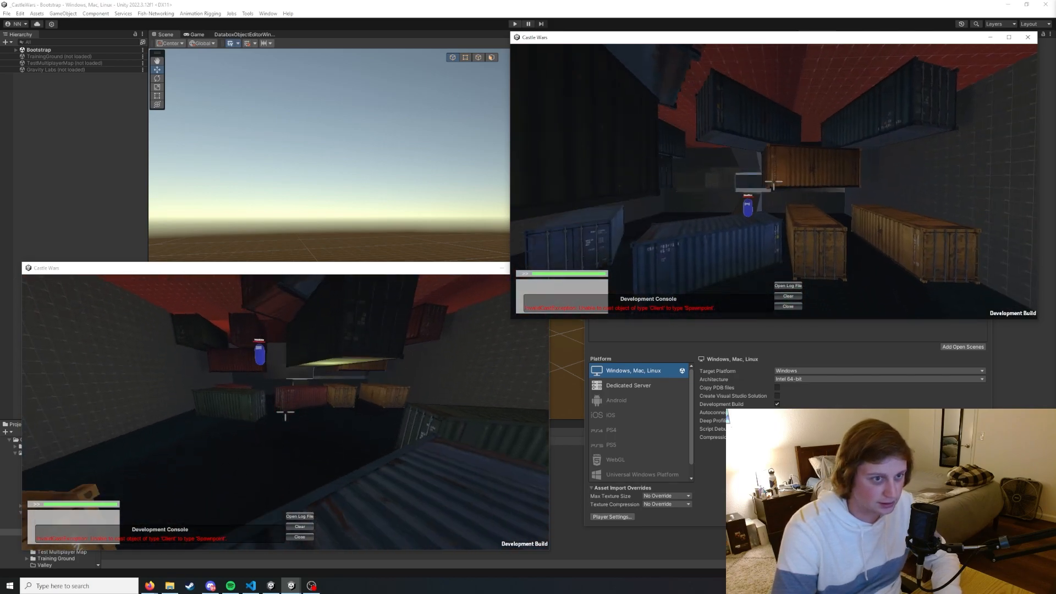
key("w")
key("a")
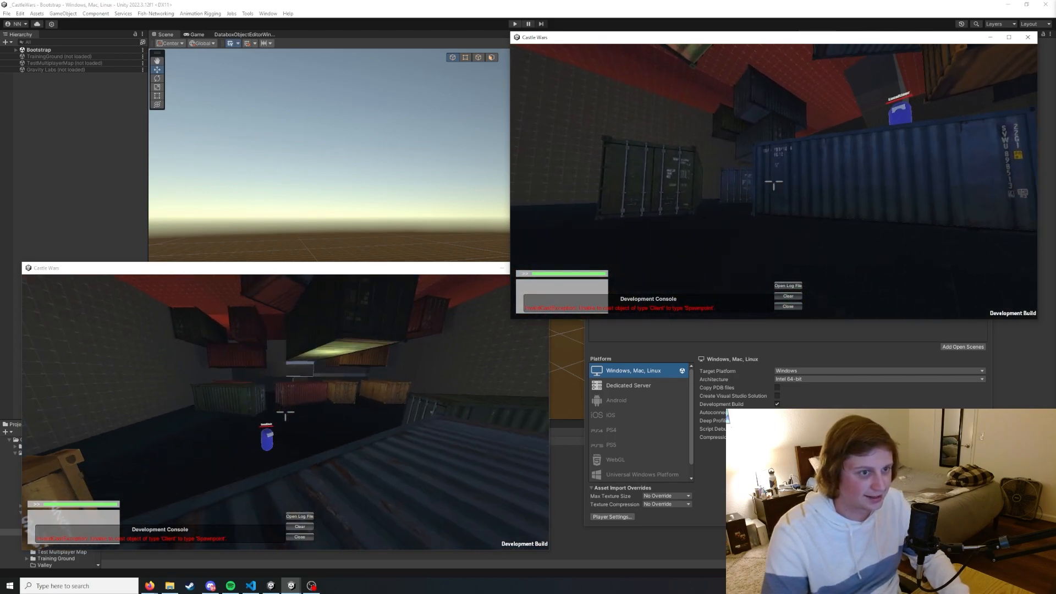
key("d")
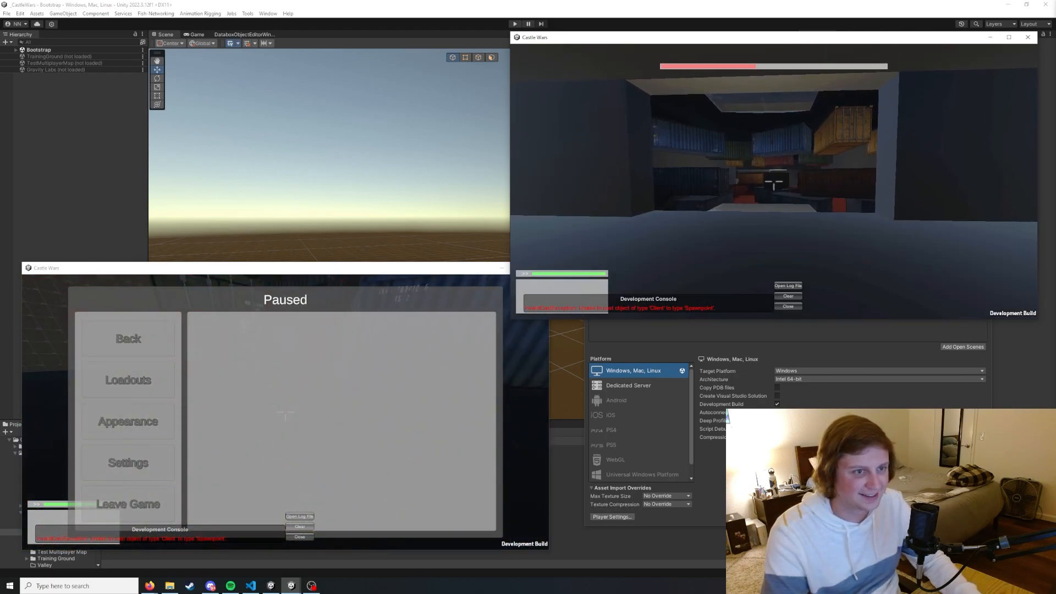
key("Escape")
key("Escape")
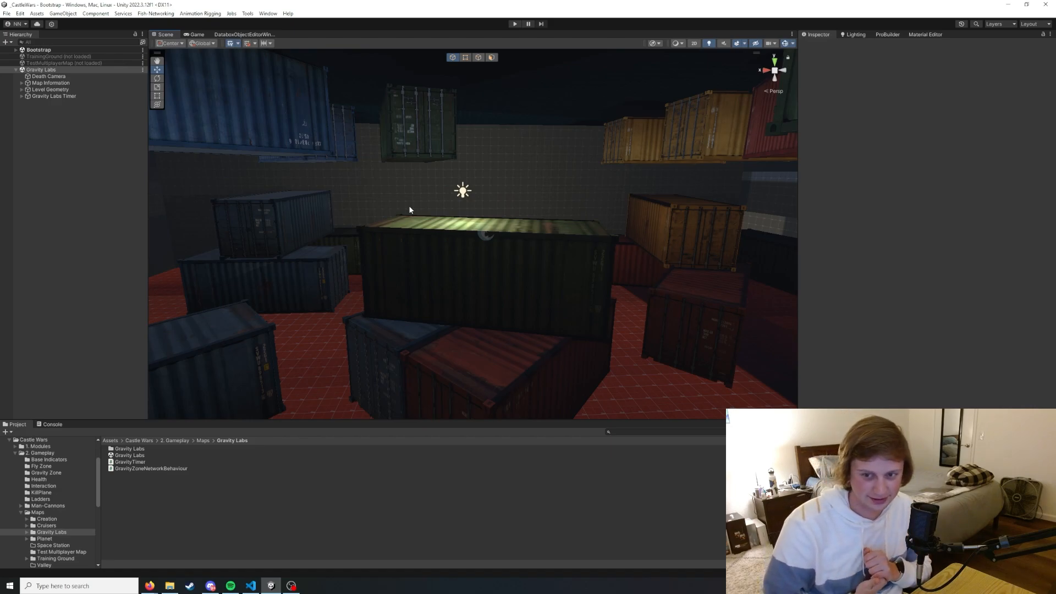
right_click_drag(409, 210, 811, 176)
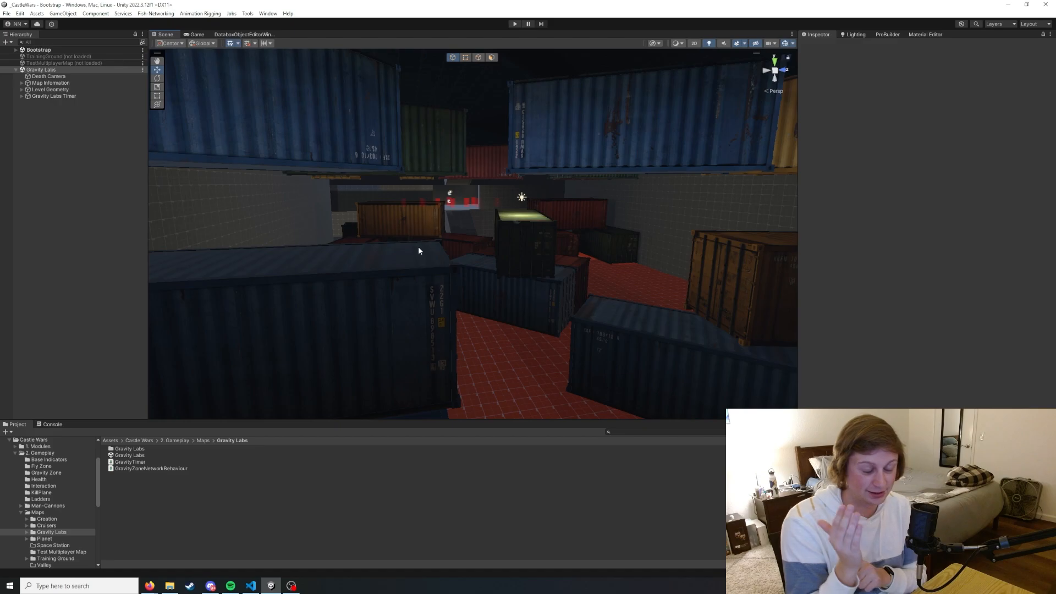
right_click_drag(418, 247, 693, 256)
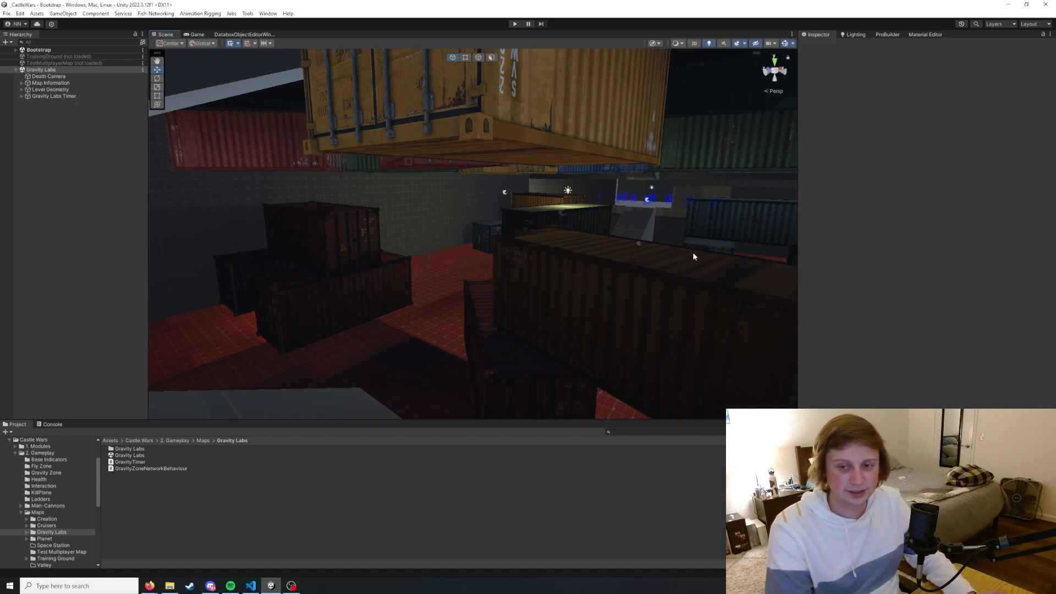
right_click_drag(693, 257, 327, 255)
right_click_drag(397, 258, 277, 272)
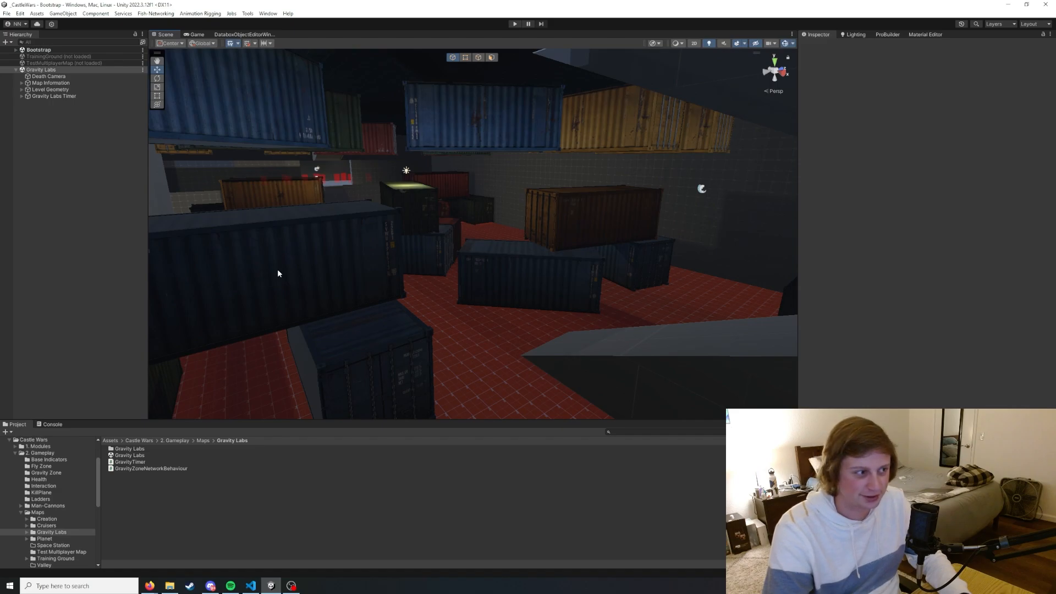